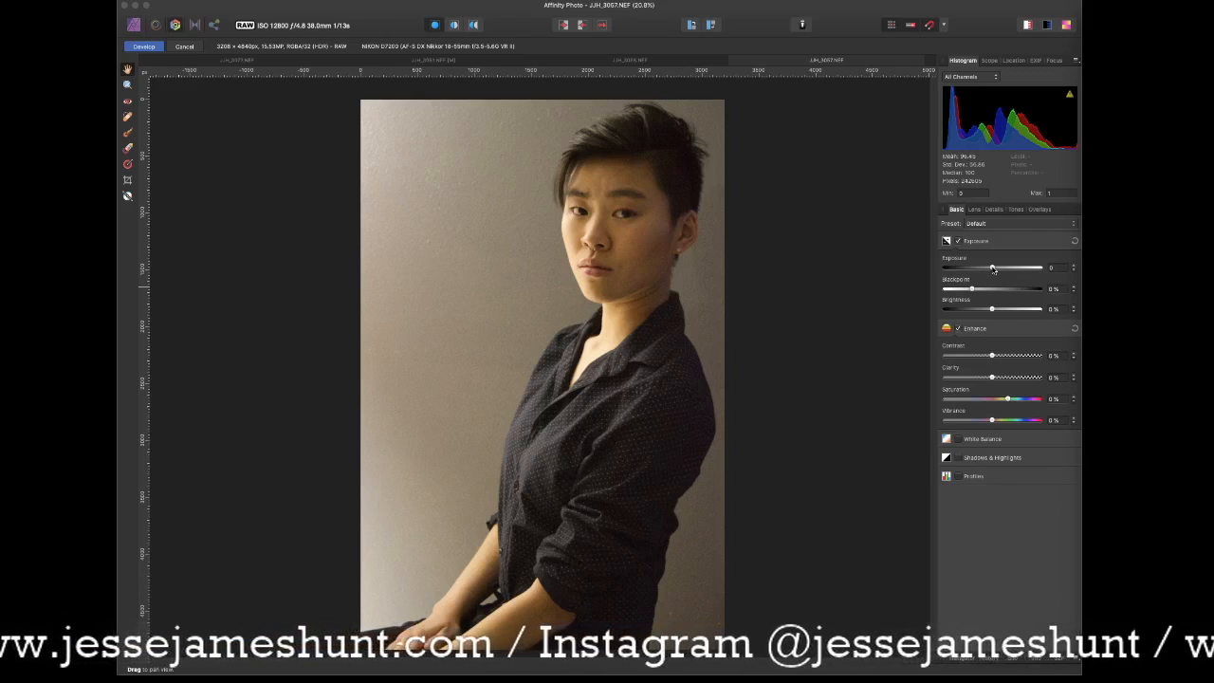
Step: Darken the portrait by setting exposure to about -1.384, blackpoint to -2 % and brightness to -7 %
drag(994, 270, 959, 268)
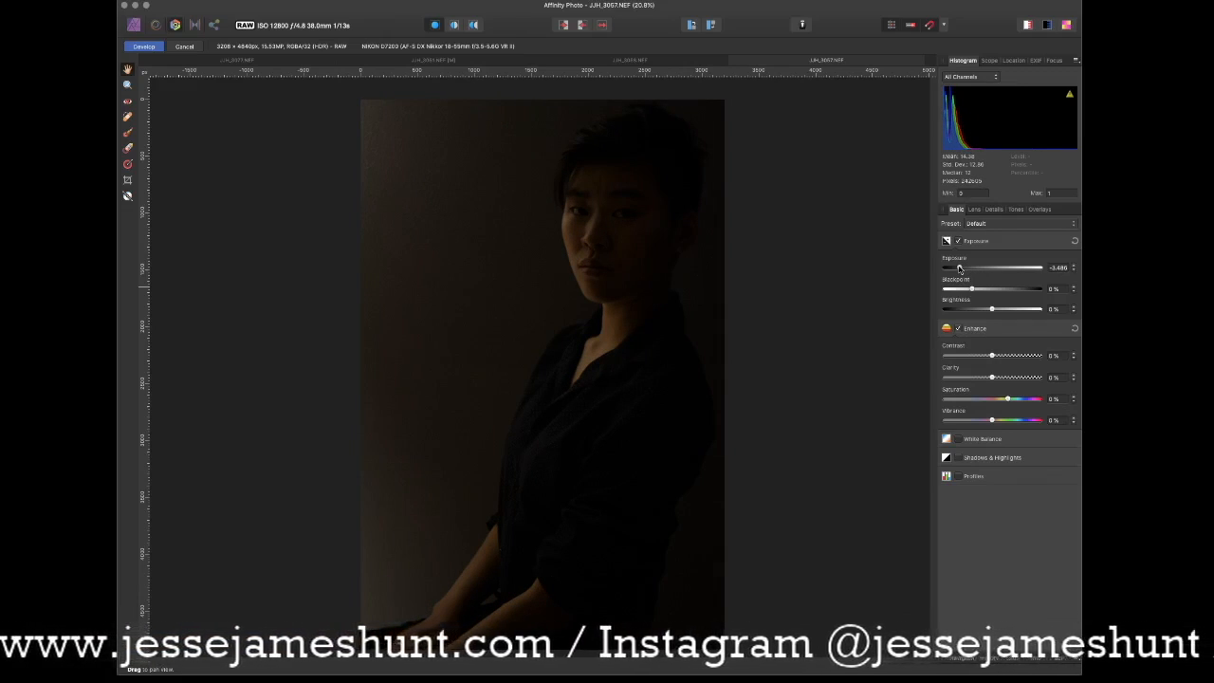
drag(959, 269, 979, 269)
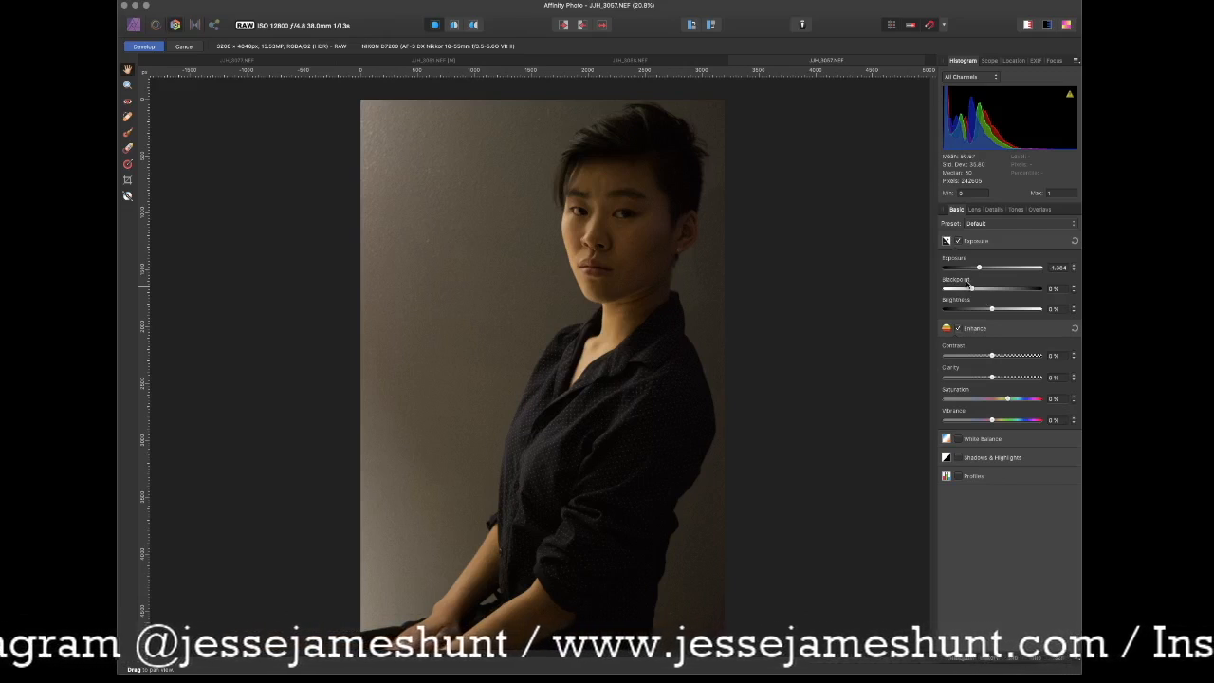
mouse_move(973, 291)
mouse_down()
mouse_move(984, 293)
mouse_move(964, 294)
mouse_move(975, 311)
mouse_move(960, 311)
mouse_move(1055, 313)
mouse_move(945, 311)
mouse_move(1022, 311)
mouse_move(967, 312)
mouse_move(1012, 313)
mouse_move(979, 314)
mouse_up()
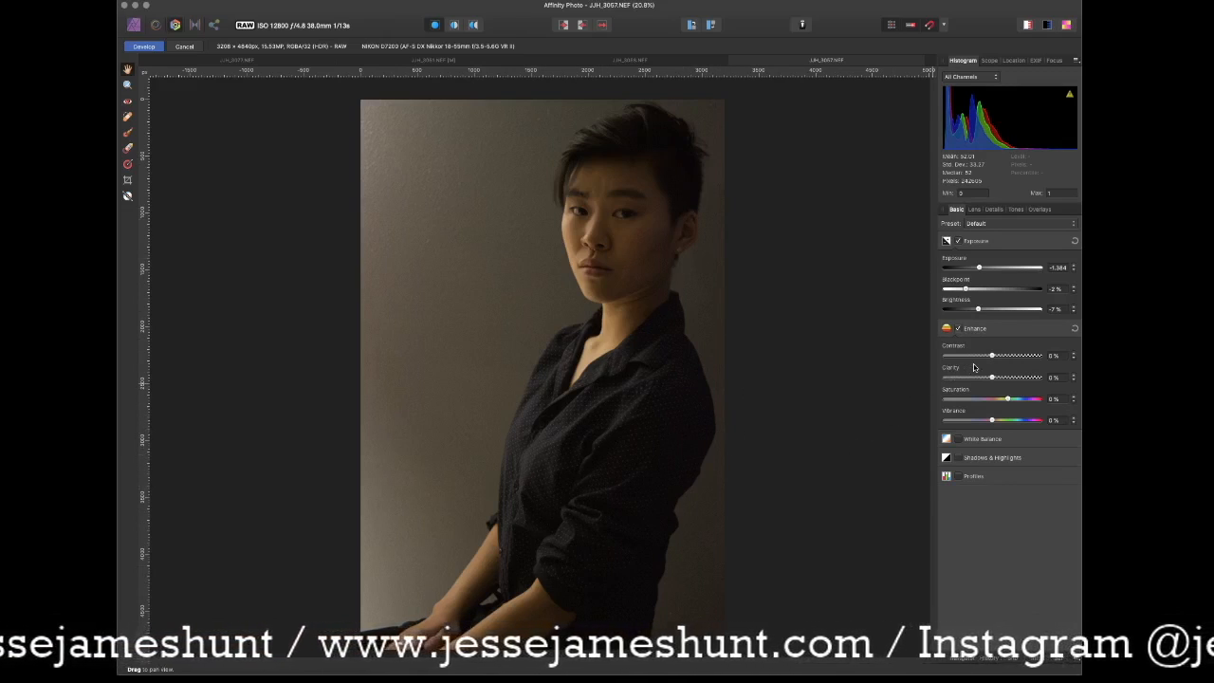
Step: Switch the Enhance and Exposure adjustments off and on again to compare the portrait with and without them
click(952, 329)
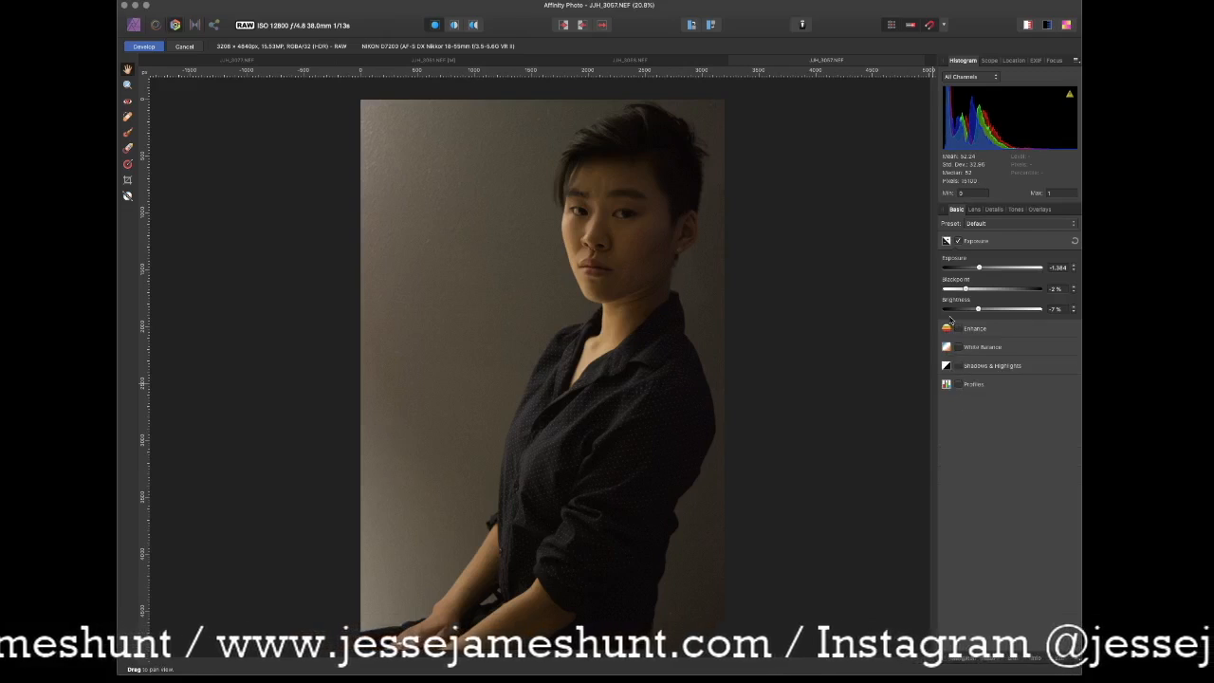
click(958, 241)
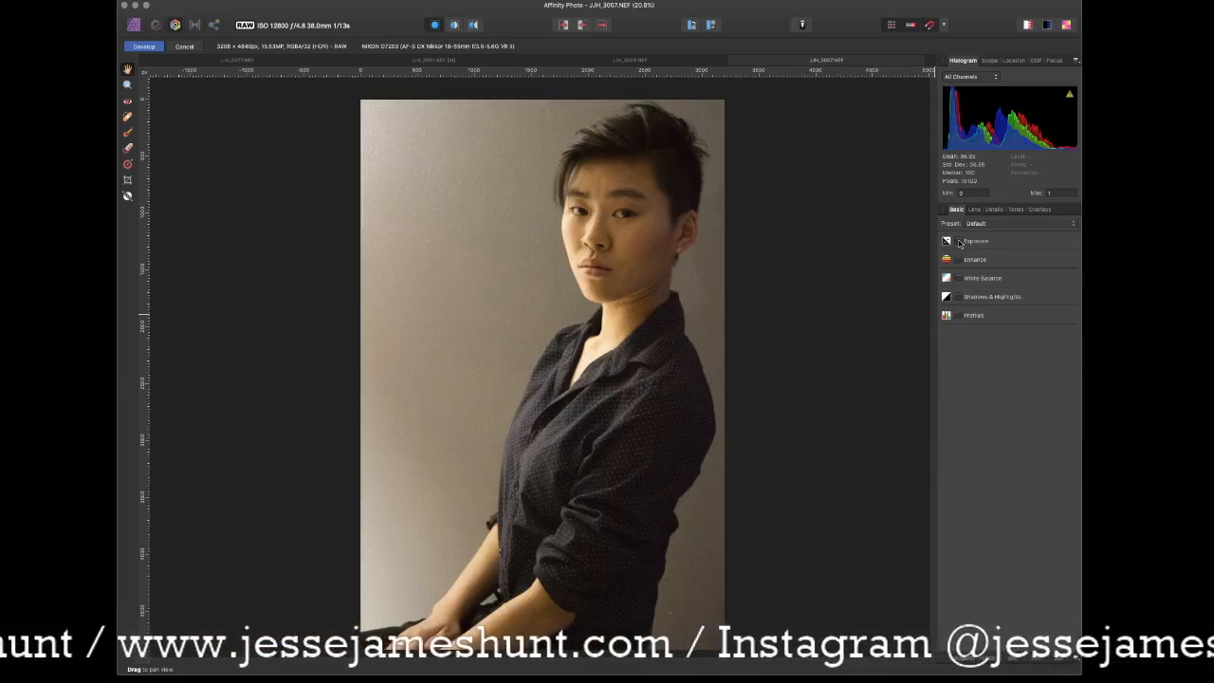
click(958, 241)
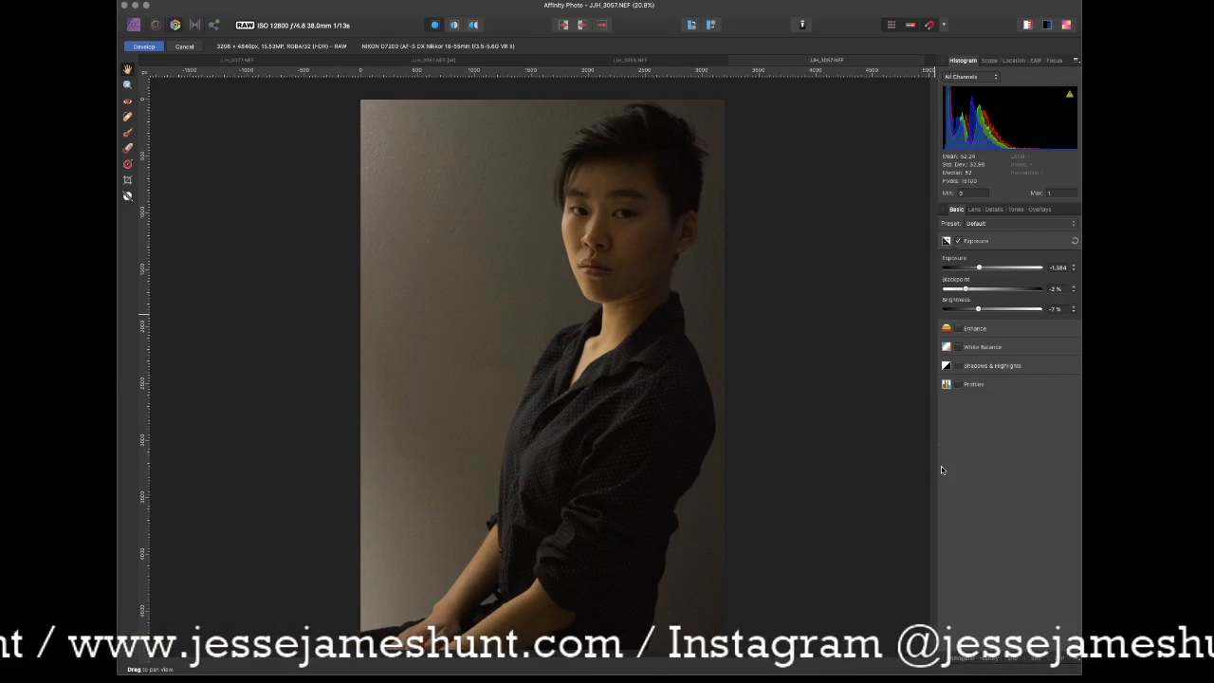
click(959, 330)
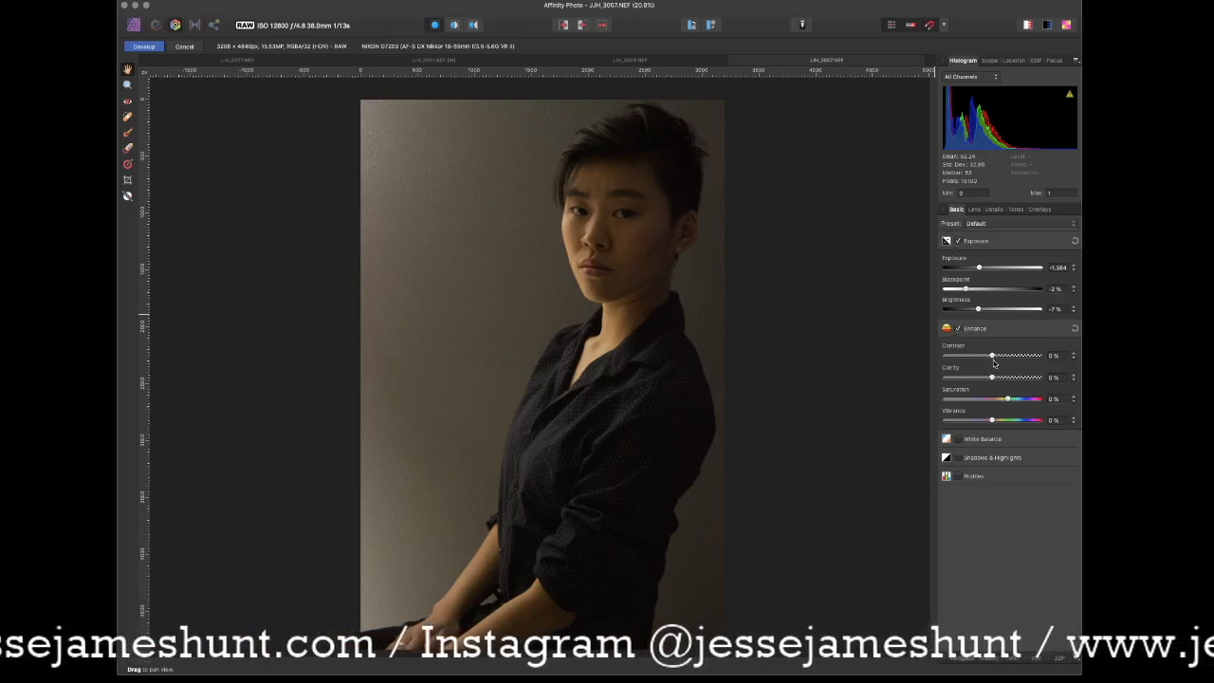
Step: Set the portrait's contrast to -2 % and its clarity to -100 %
drag(993, 356, 971, 359)
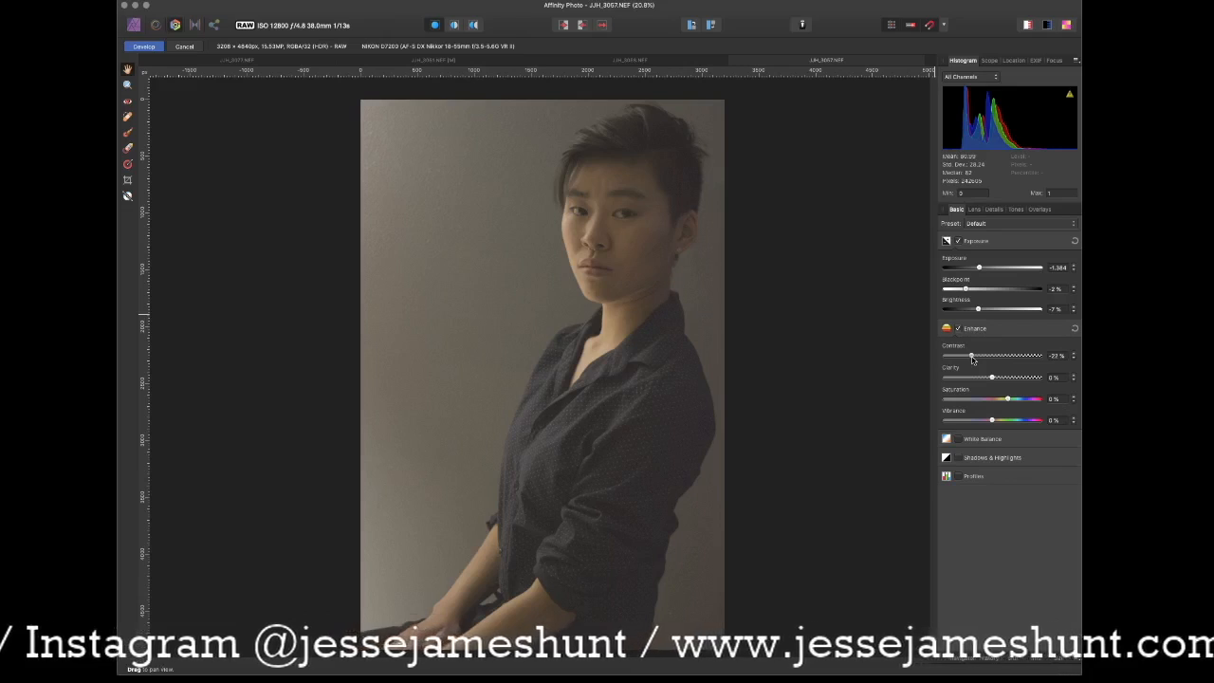
drag(973, 359, 991, 358)
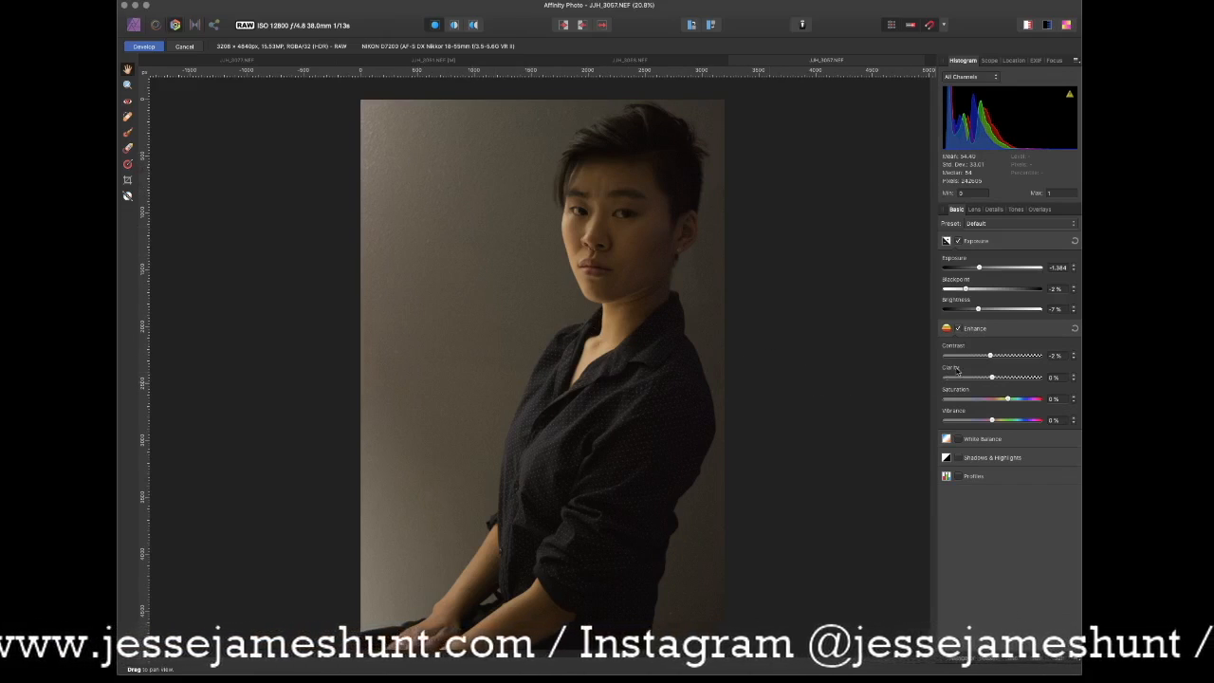
drag(992, 378, 1069, 379)
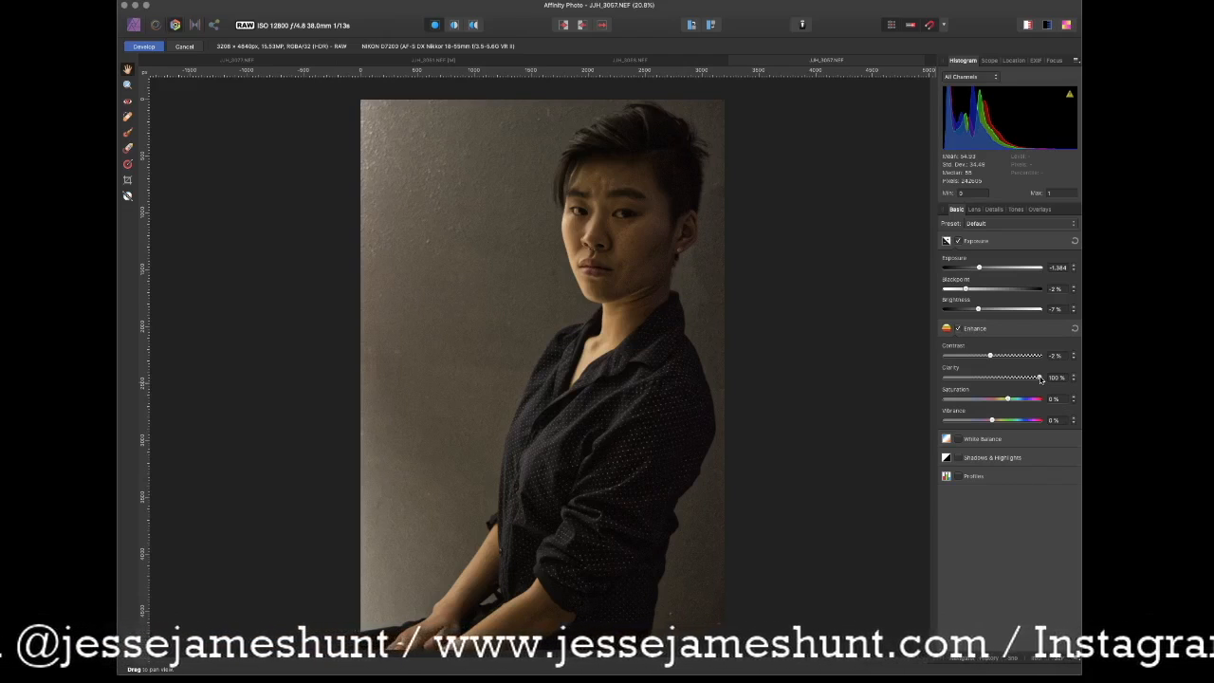
drag(1041, 379, 915, 377)
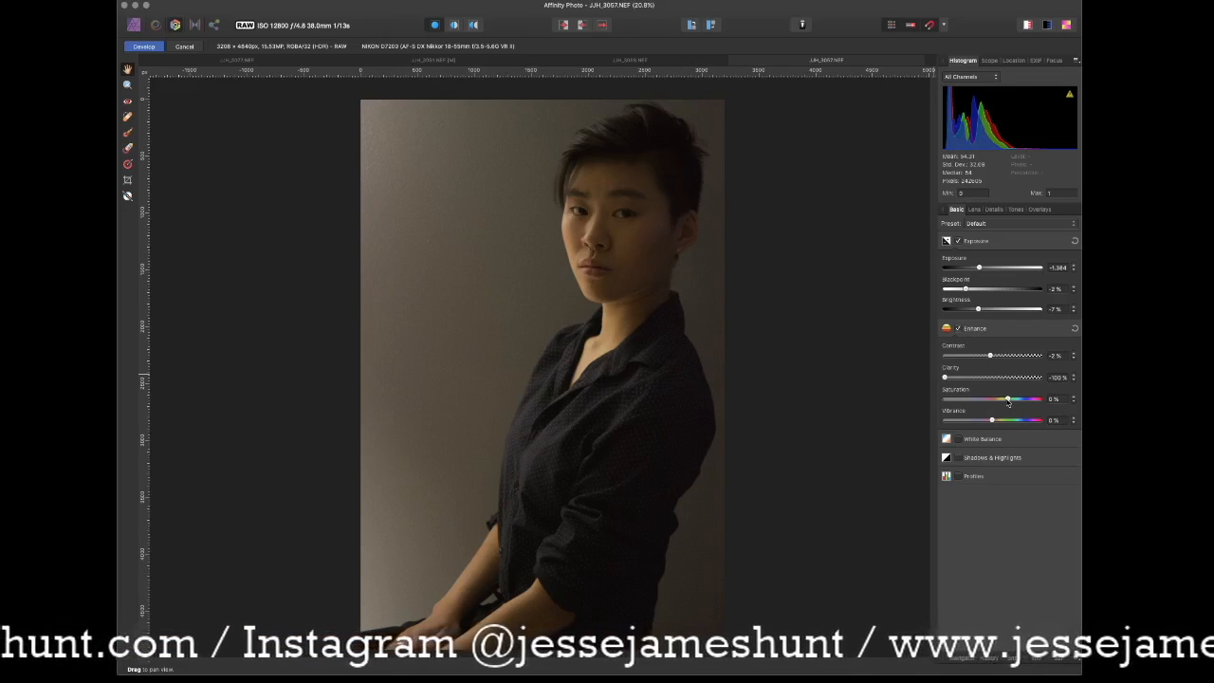
Step: Set the portrait's saturation to -2 % and its vibrance to 14 %
drag(1009, 402, 1037, 400)
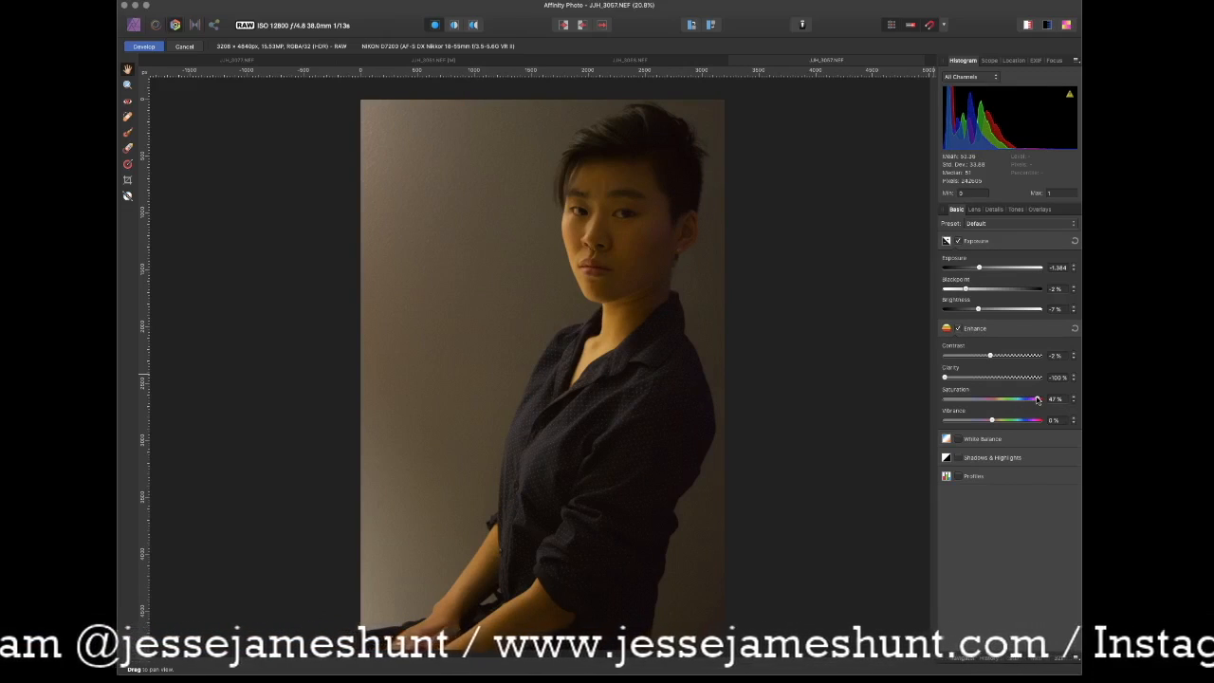
drag(1038, 401, 971, 404)
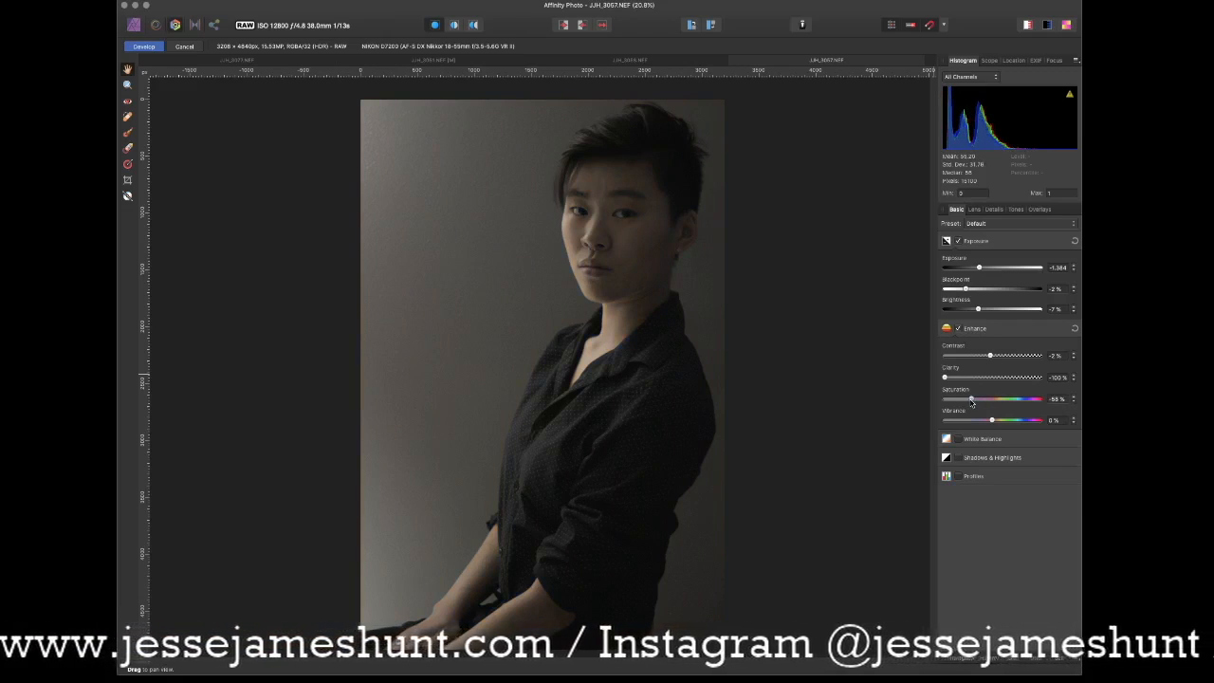
drag(972, 403, 1006, 406)
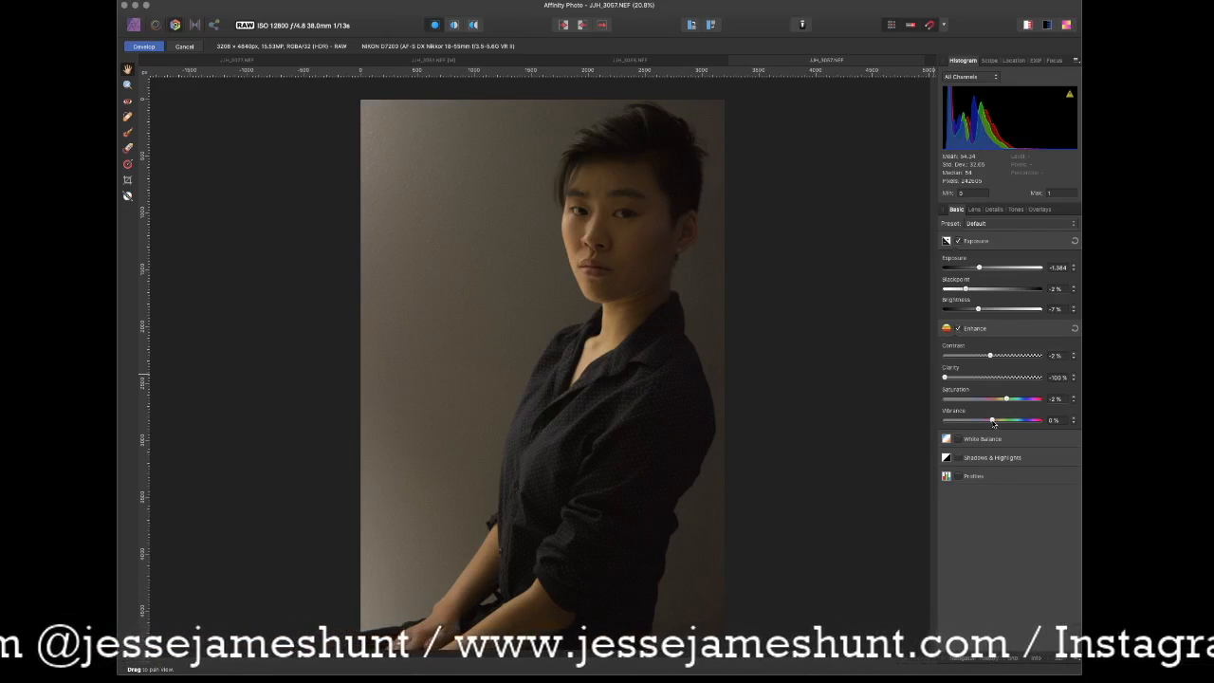
drag(993, 421, 887, 418)
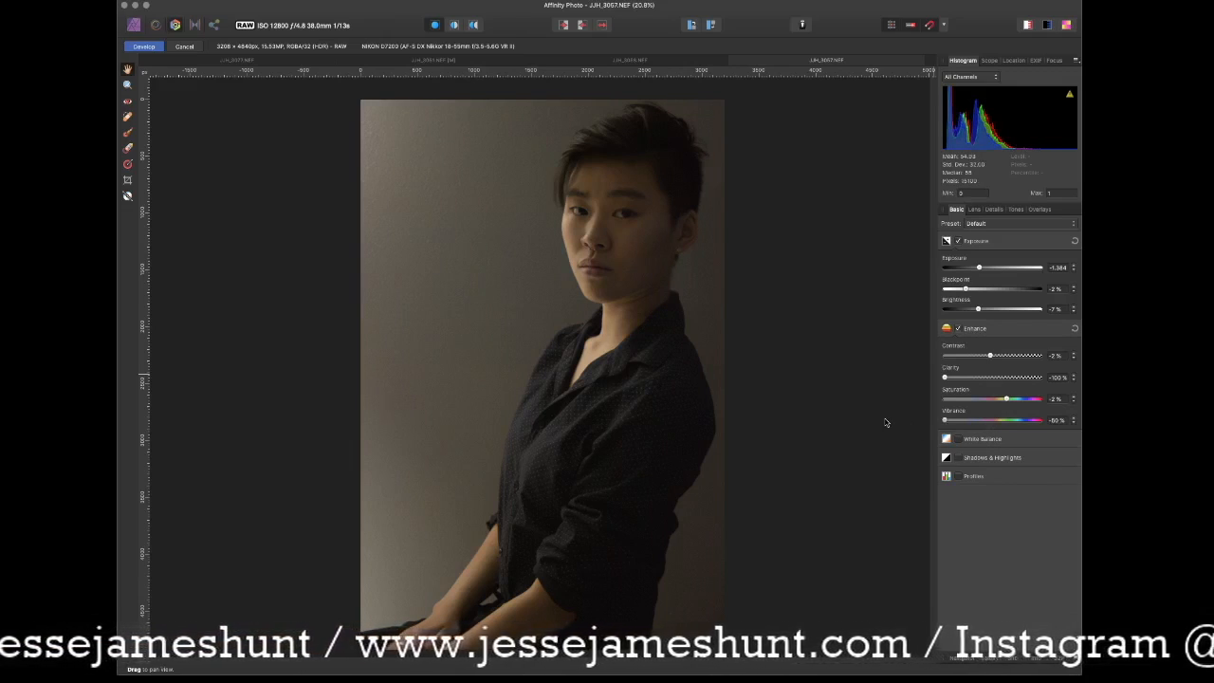
drag(885, 423, 1054, 434)
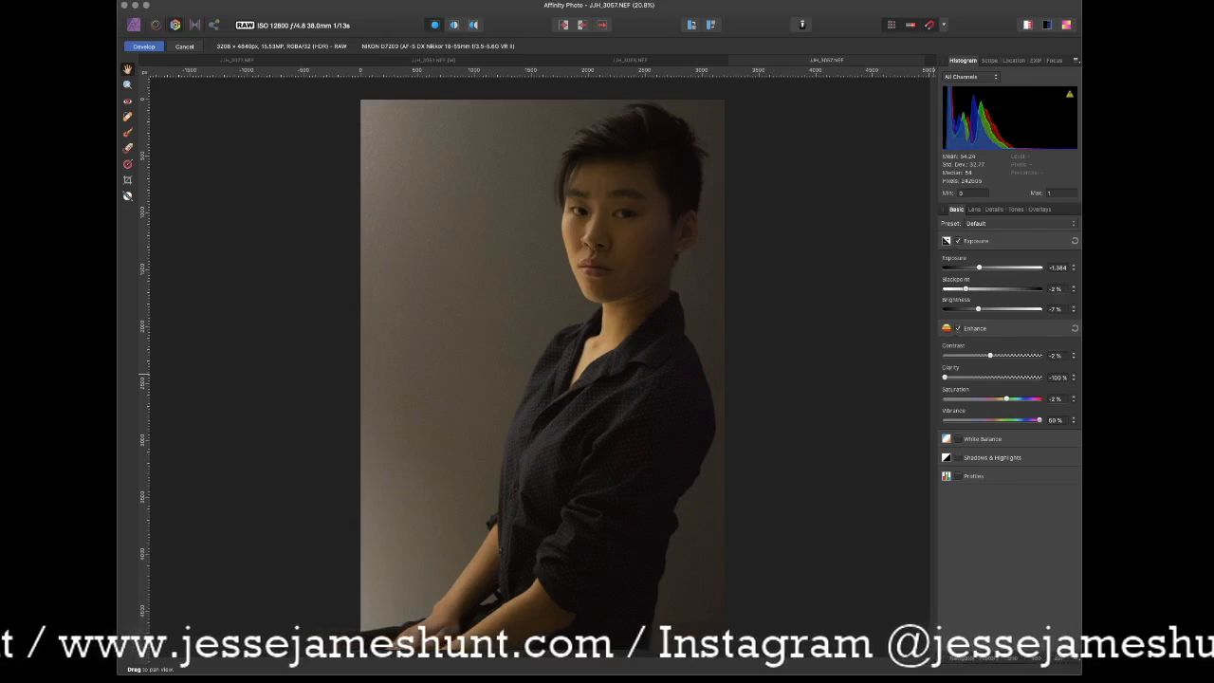
drag(1053, 433, 1010, 427)
mouse_move(1005, 429)
mouse_down()
mouse_move(983, 427)
mouse_move(1007, 429)
mouse_up()
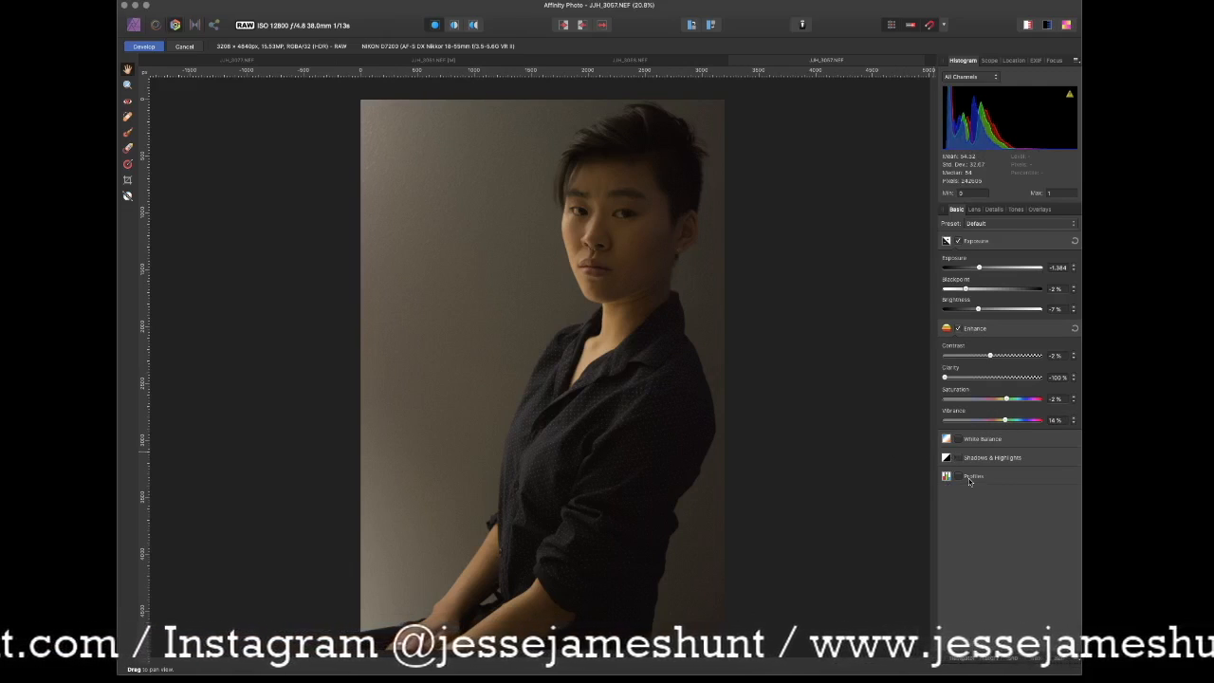
Step: Try a White Balance adjustment with a slightly cooler temperature and a tint of 0 %
click(959, 440)
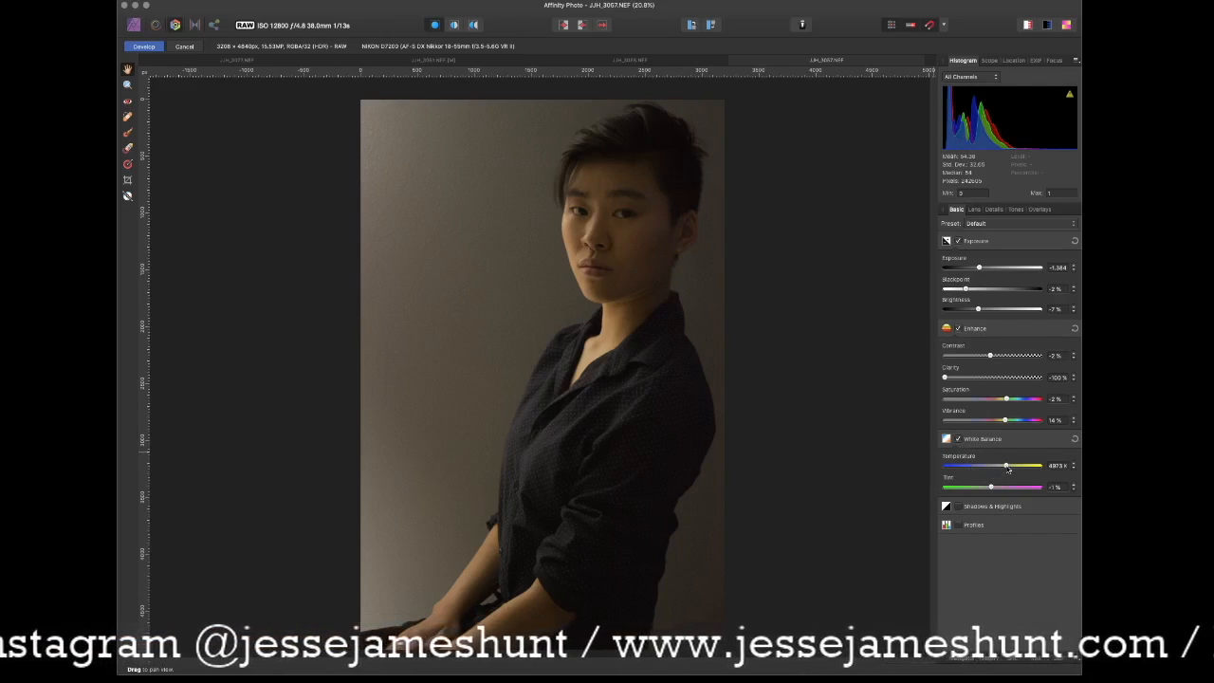
mouse_move(1007, 468)
mouse_down()
mouse_move(1023, 471)
mouse_move(1005, 469)
mouse_up()
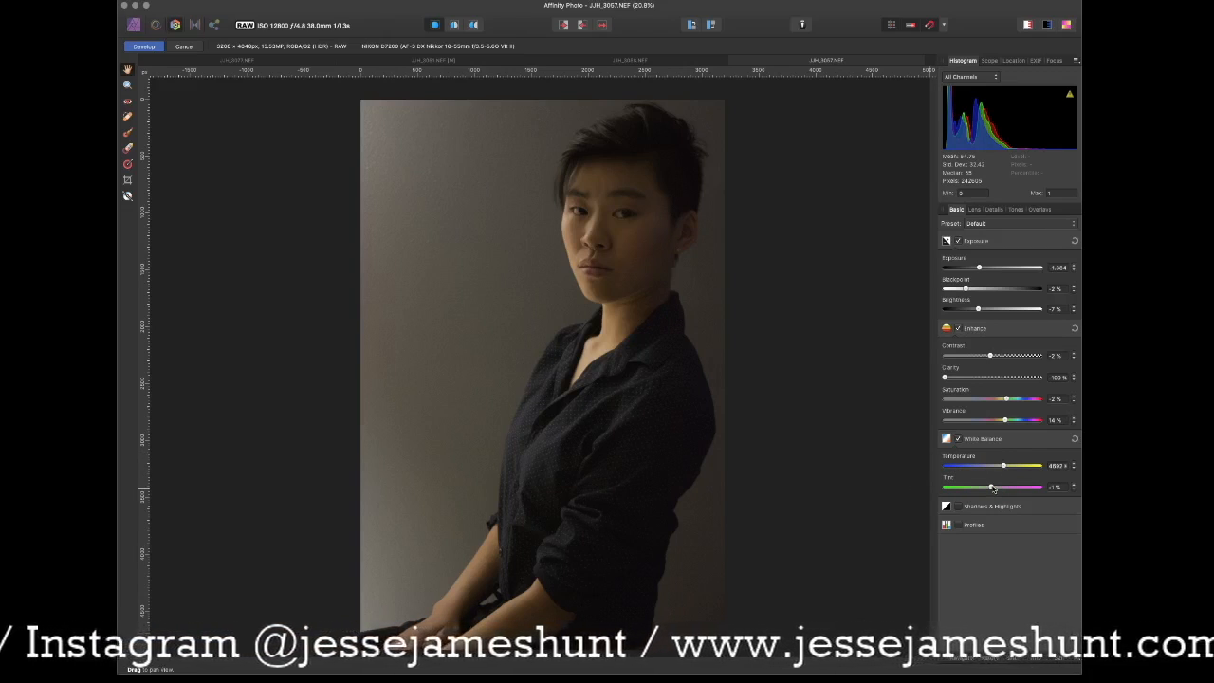
drag(994, 488, 937, 489)
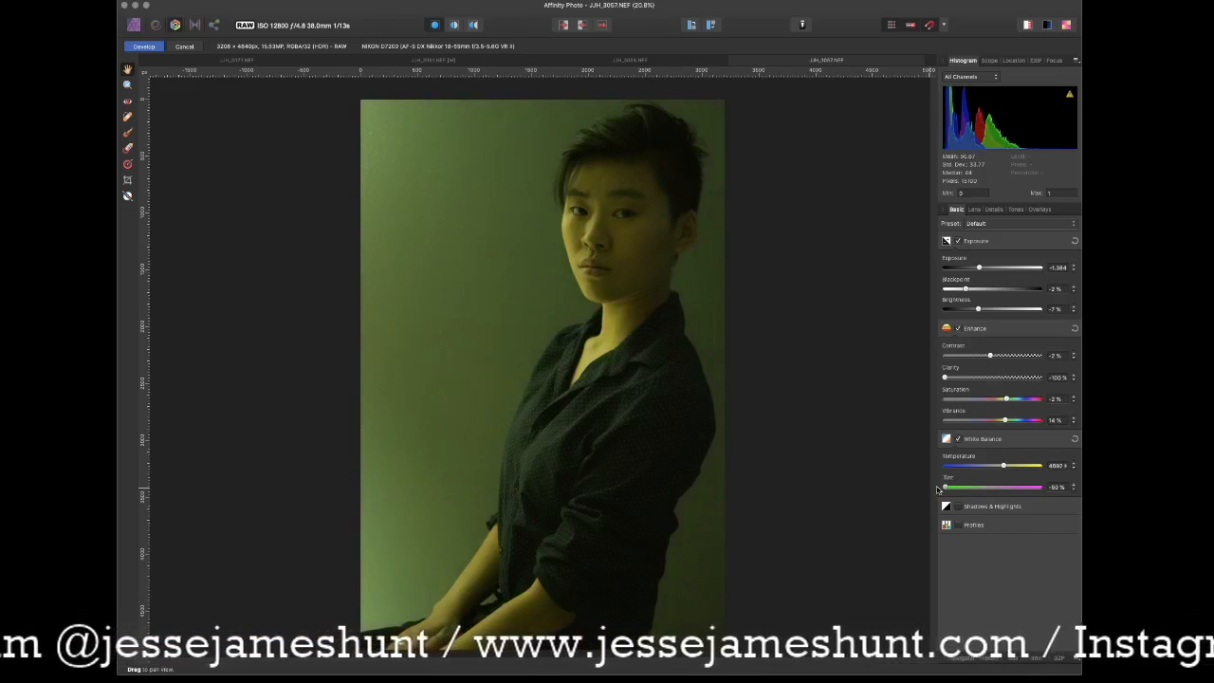
drag(937, 490, 993, 495)
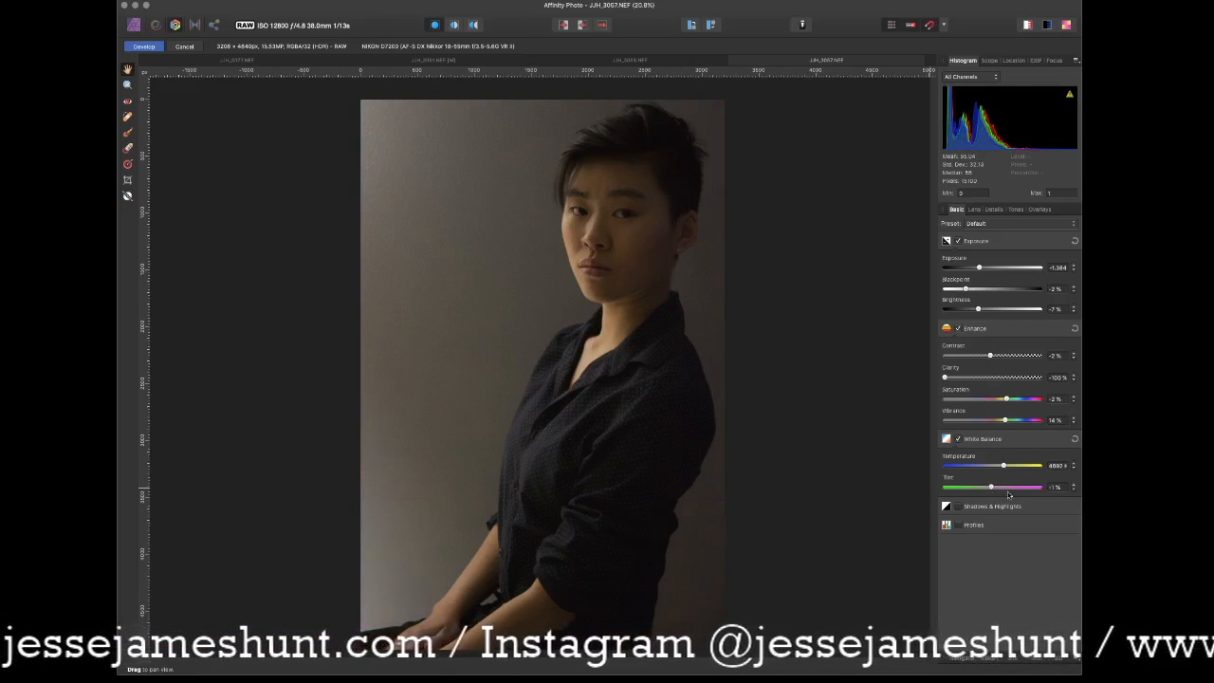
click(1074, 491)
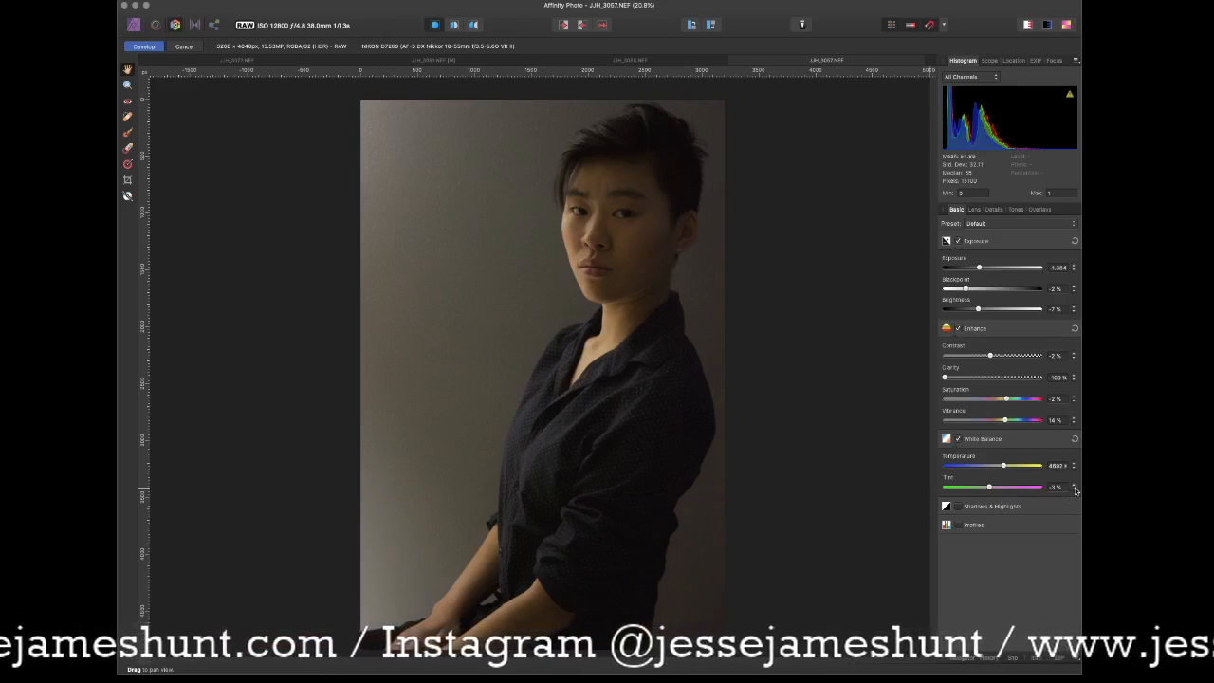
click(1074, 486)
click(1073, 486)
click(1074, 486)
click(1075, 486)
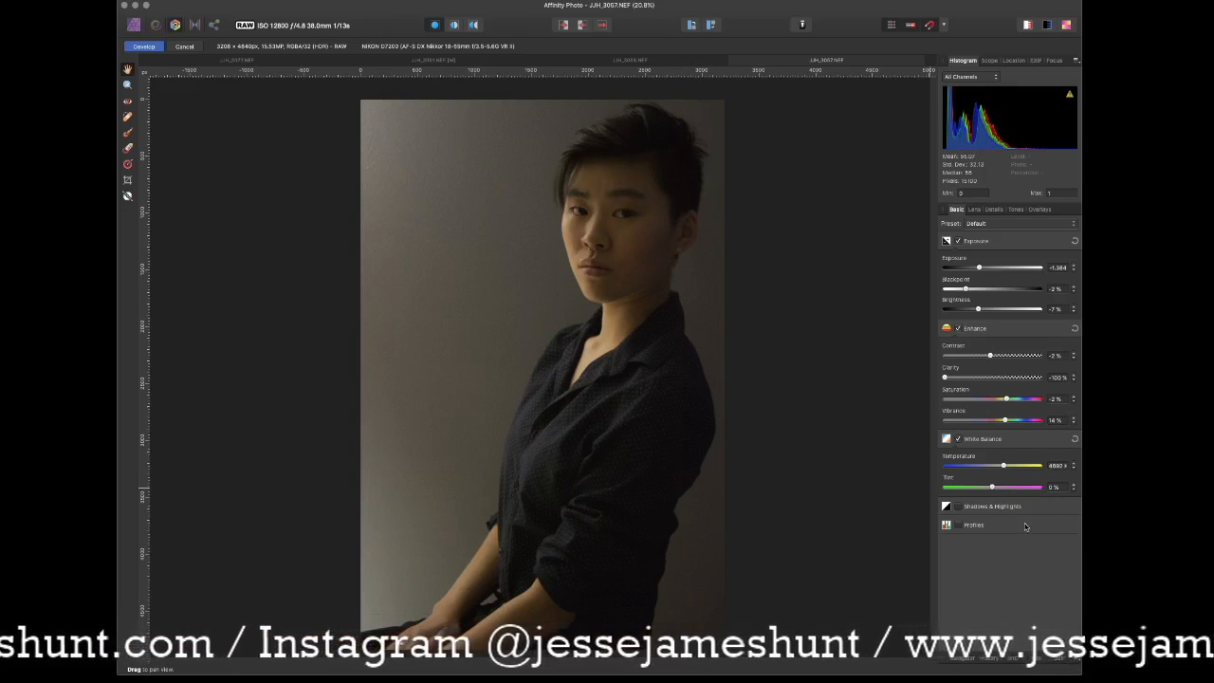
Step: Replace the White Balance adjustment with Shadows & Highlights, setting shadows to -12 % and highlights to -76 %
click(959, 508)
click(957, 440)
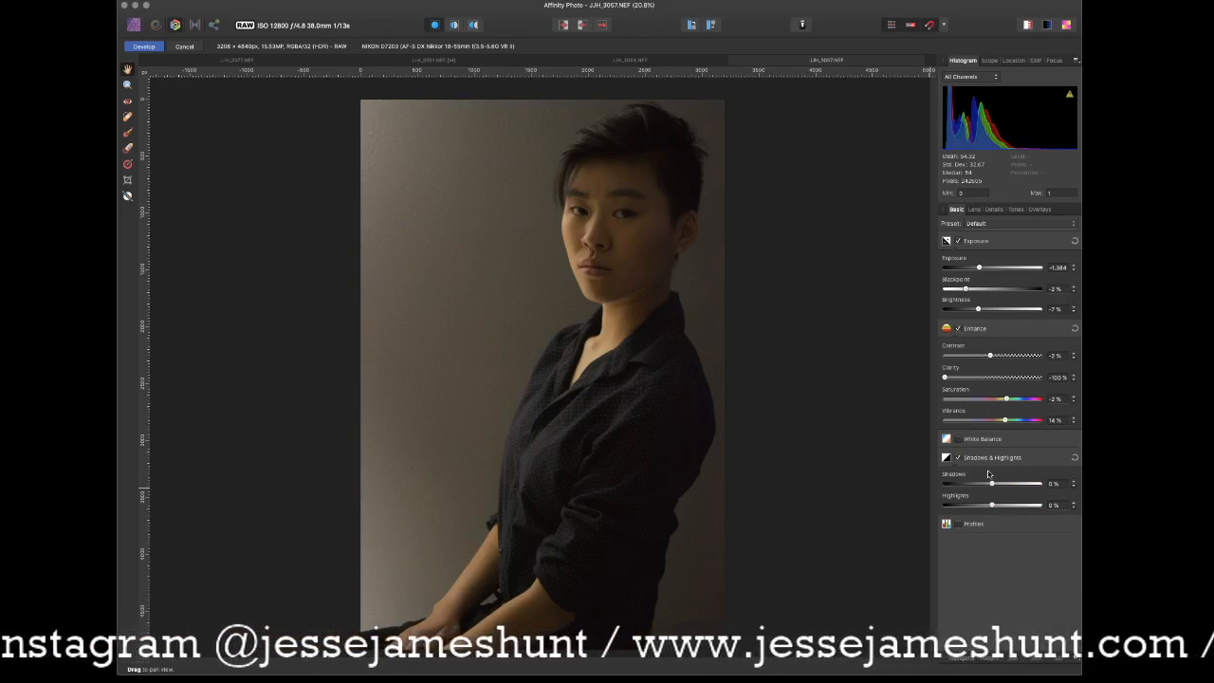
drag(992, 486, 971, 486)
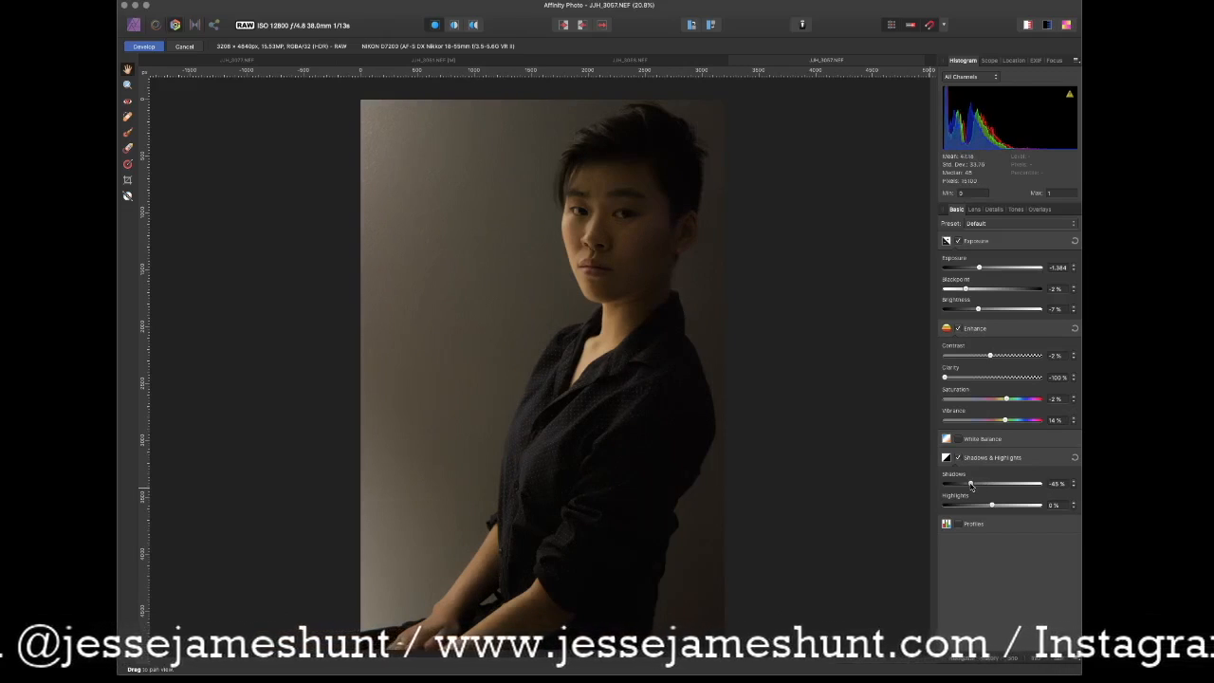
mouse_move(971, 486)
mouse_down()
mouse_move(960, 485)
mouse_move(1029, 486)
mouse_move(988, 488)
mouse_up()
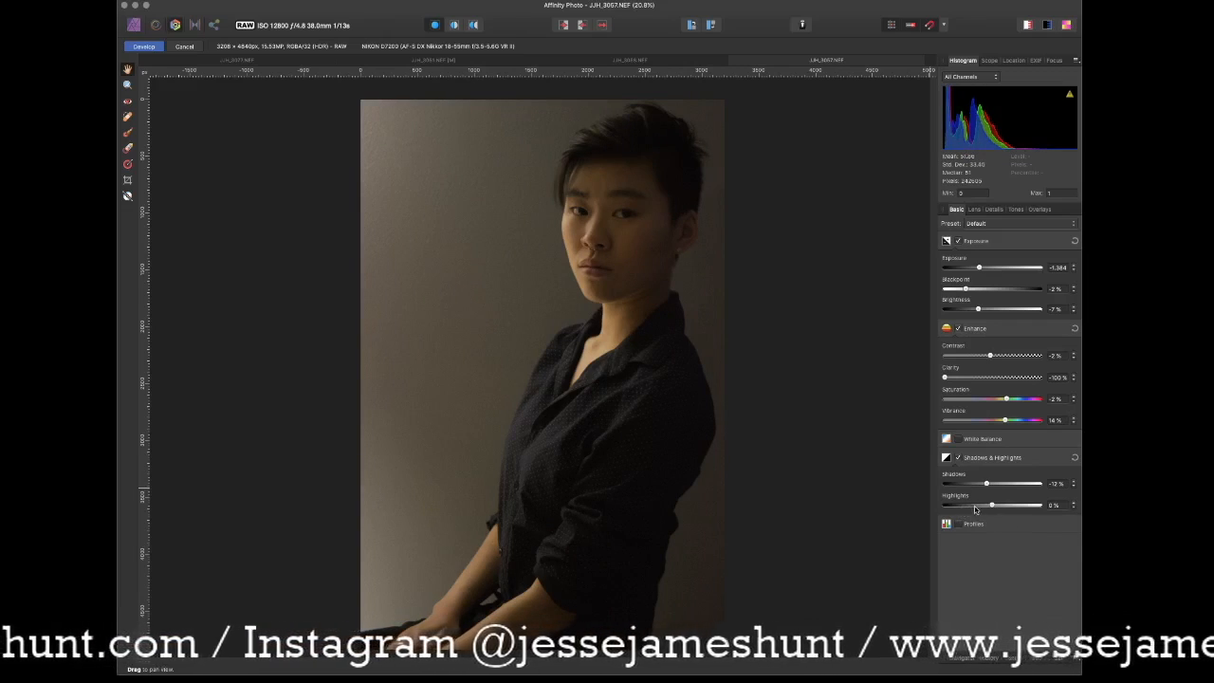
drag(993, 505, 1070, 517)
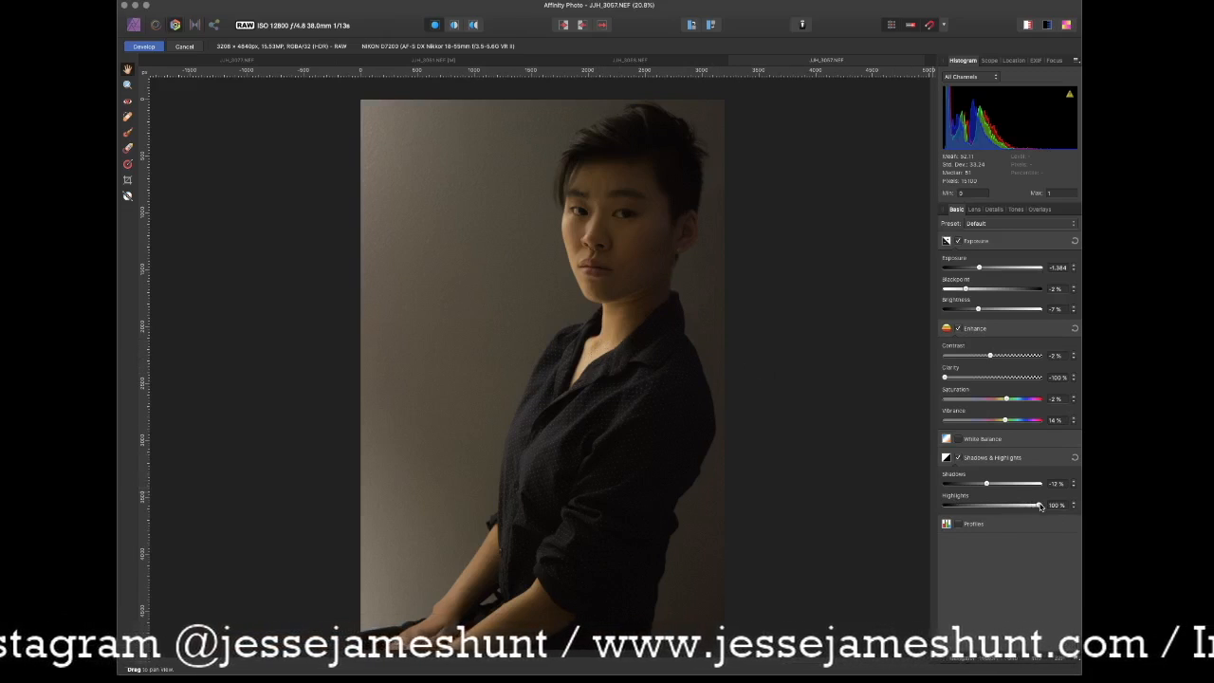
drag(1040, 508, 935, 507)
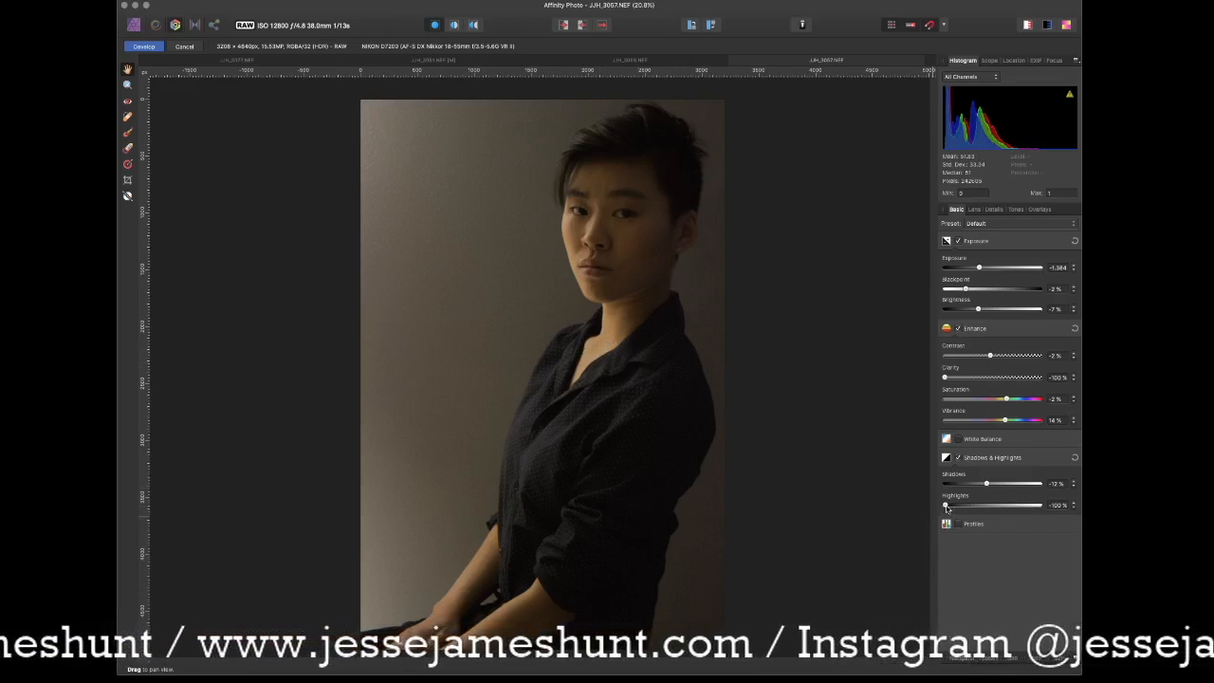
mouse_move(945, 506)
mouse_down()
mouse_move(975, 507)
mouse_move(947, 506)
mouse_move(958, 505)
mouse_up()
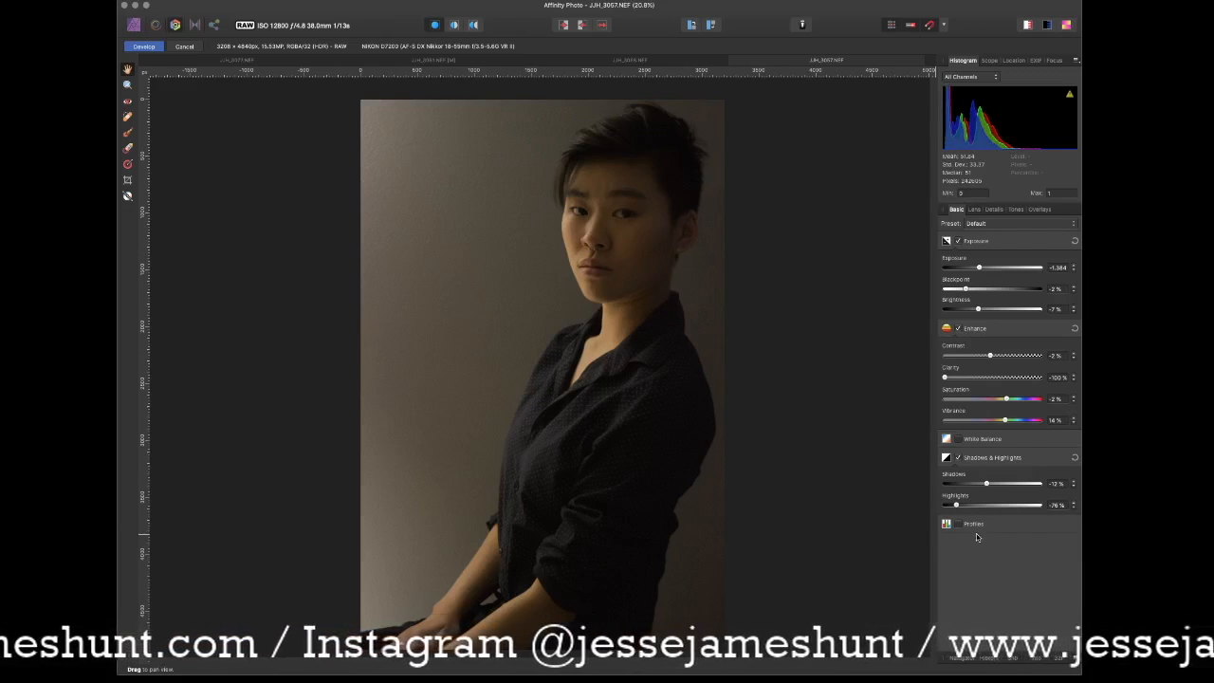
Step: Compare the portrait with and without the Exposure adjustment, and develop the RAW photo
click(959, 242)
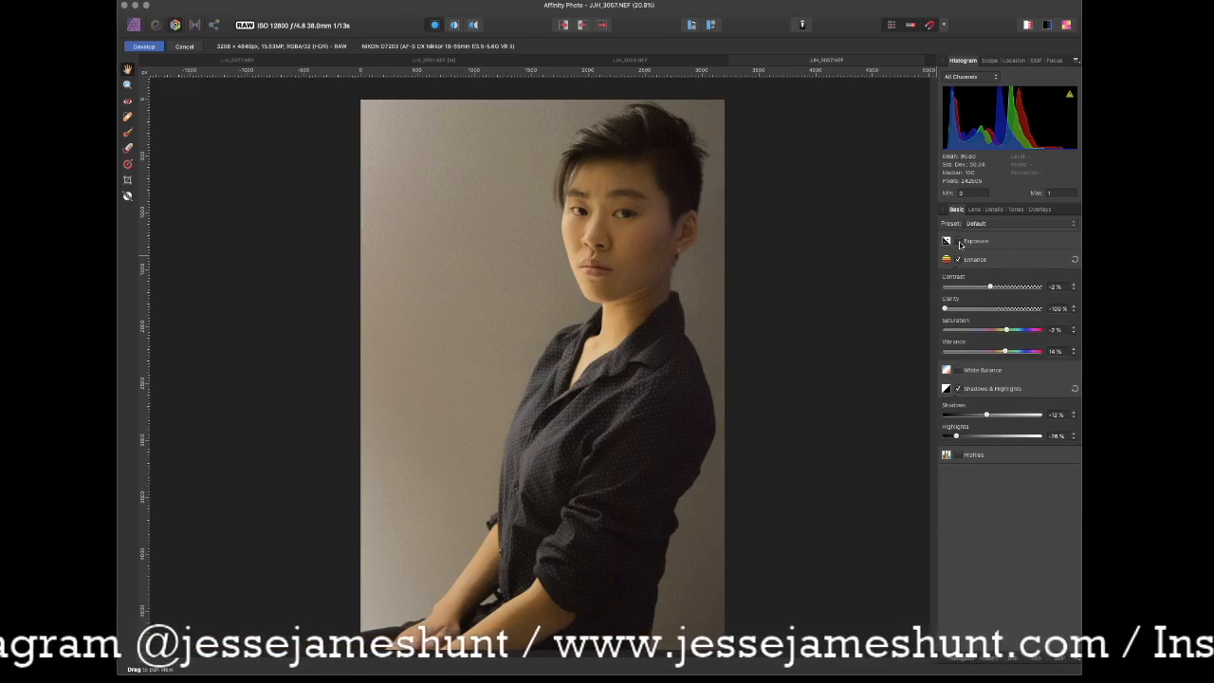
click(959, 242)
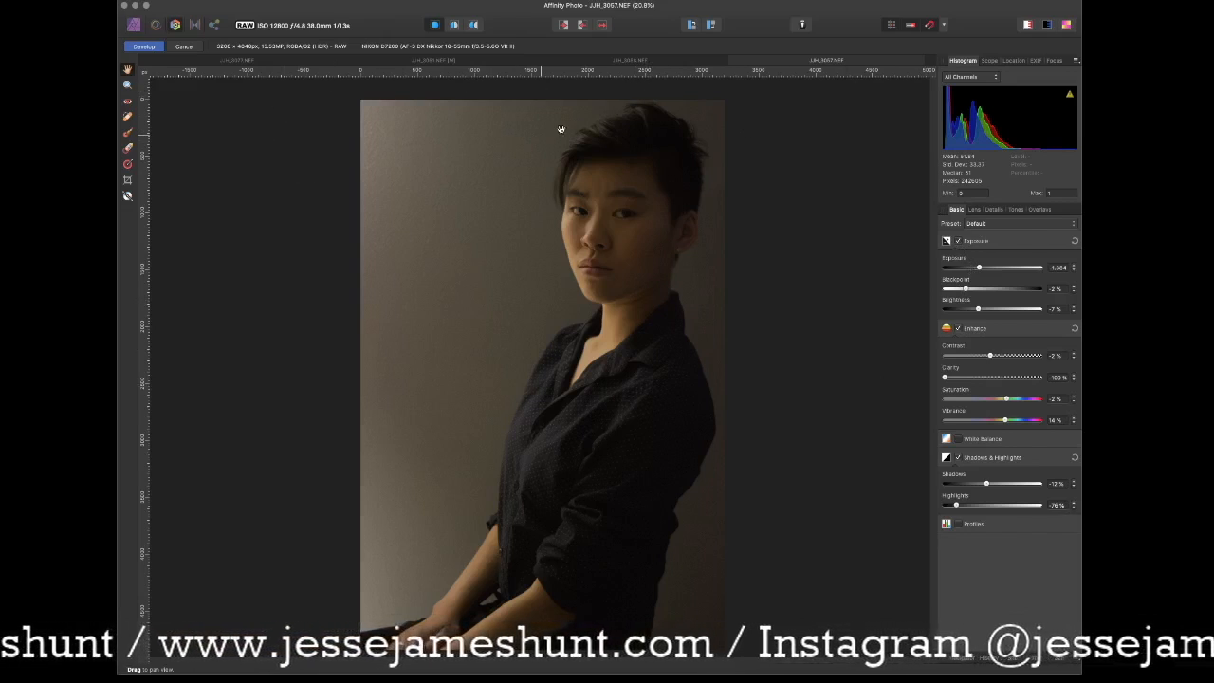
click(145, 47)
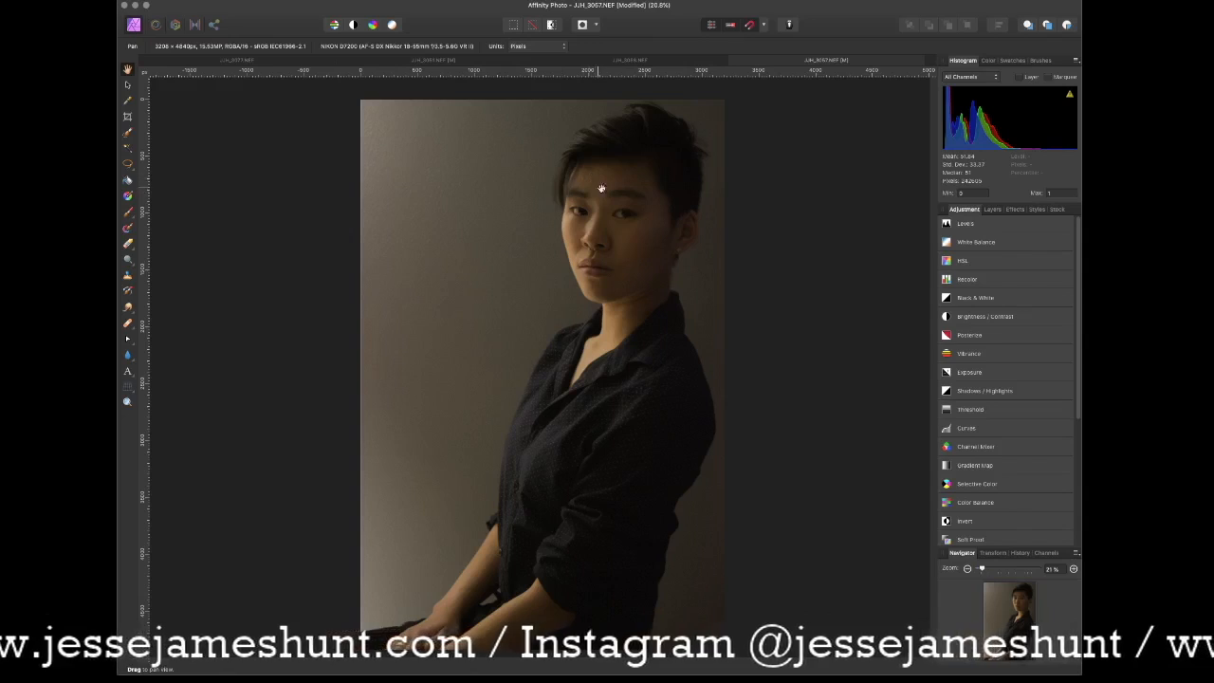
Step: Activate the Healing Brush Tool and sample a source point on the subject's cheek near the edge of the face
click(129, 328)
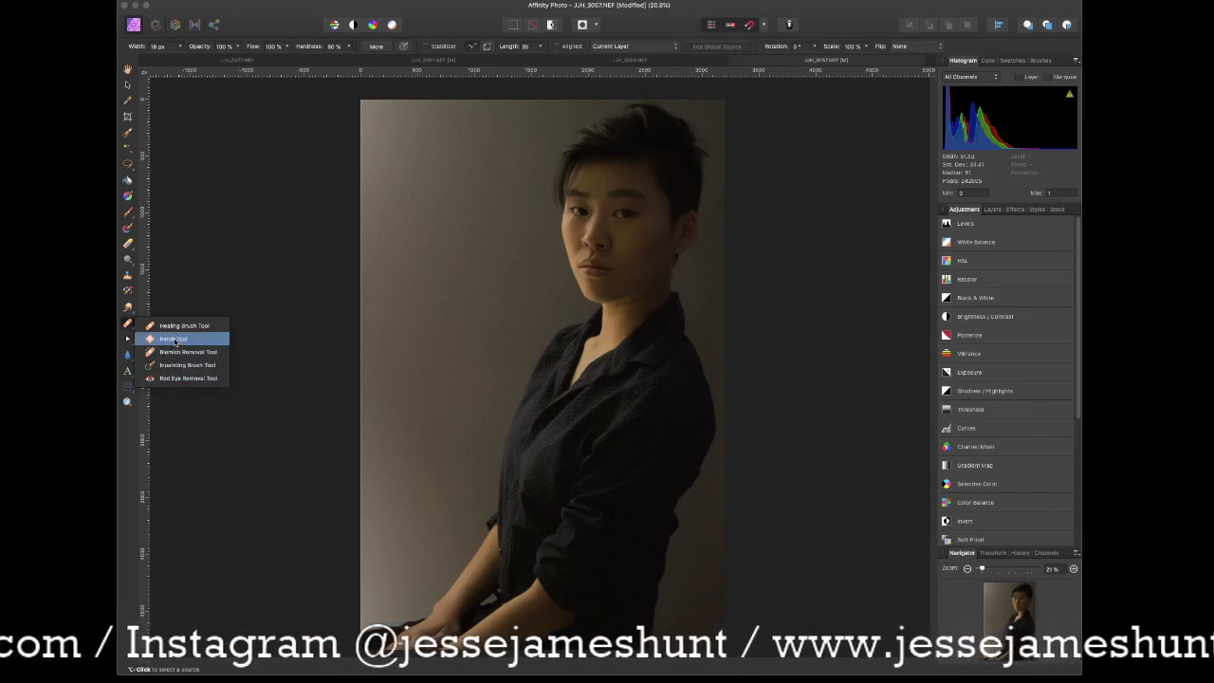
click(176, 328)
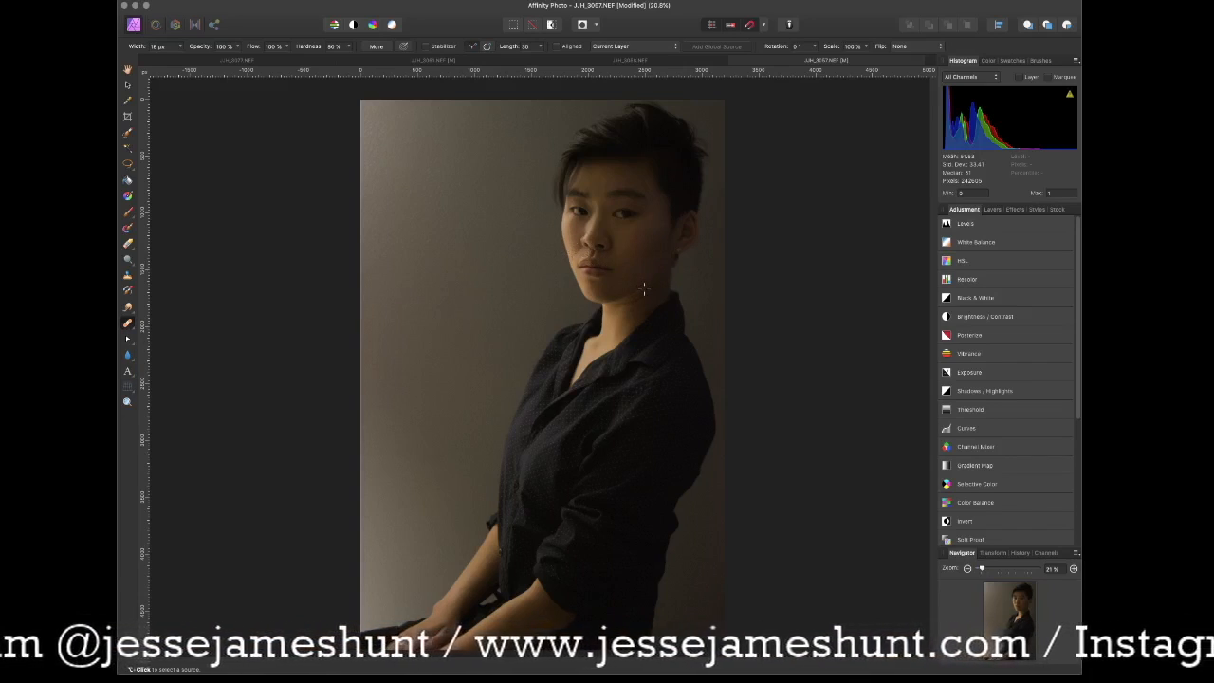
alt+click(565, 229)
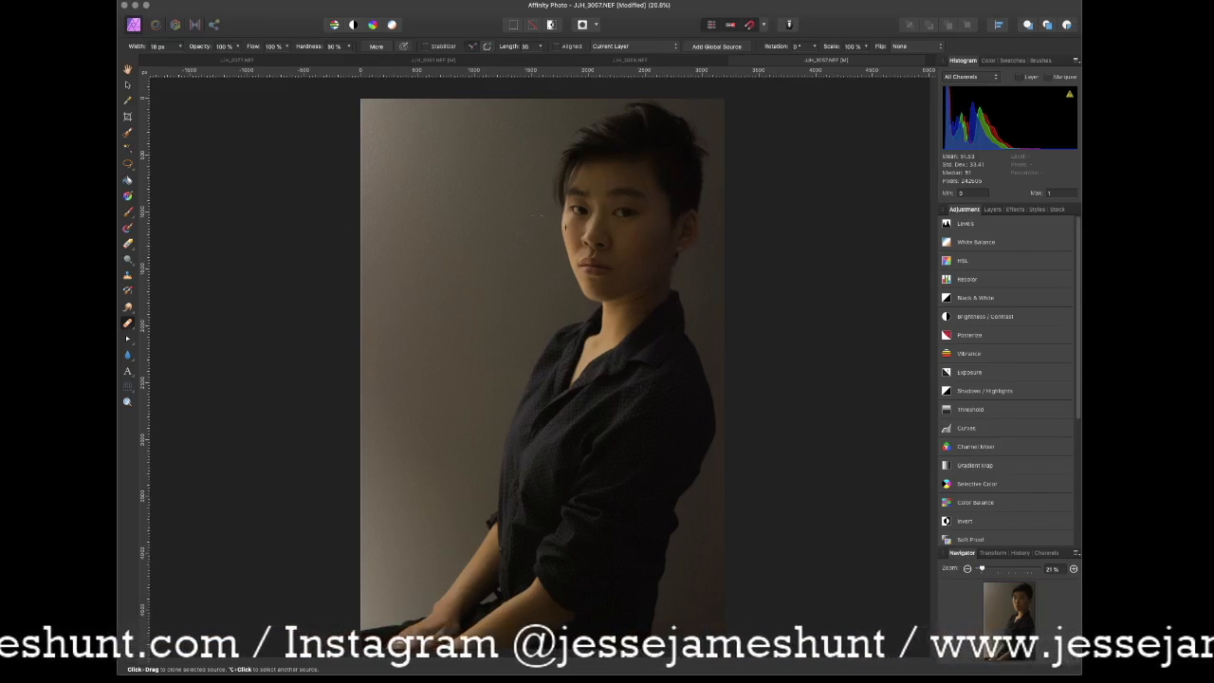
Step: Add a Split Toning adjustment to the portrait
scroll(537, 209, up, 1)
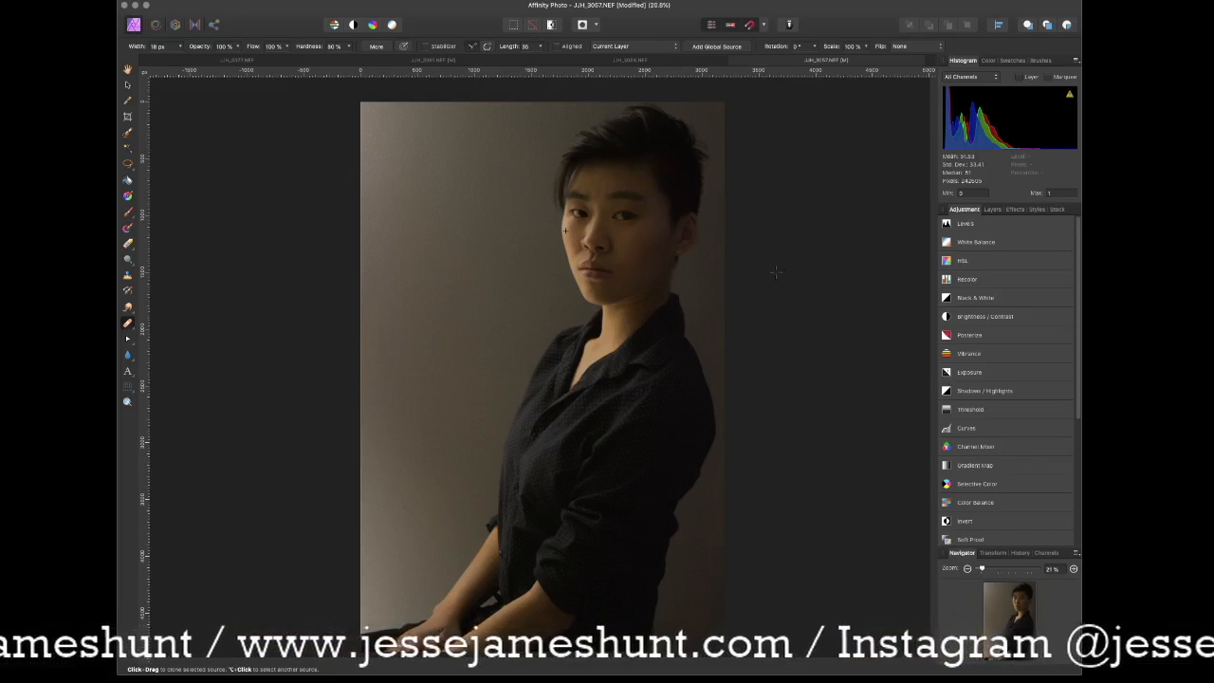
scroll(983, 325, down, 5)
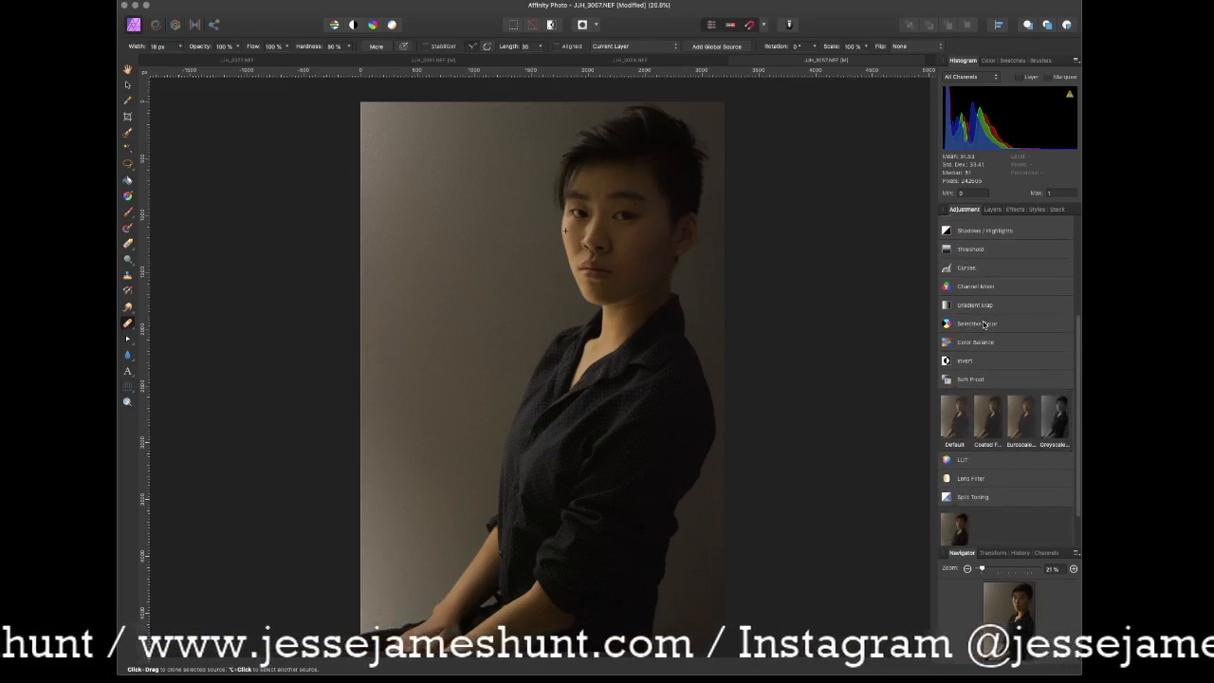
scroll(983, 325, down, 2)
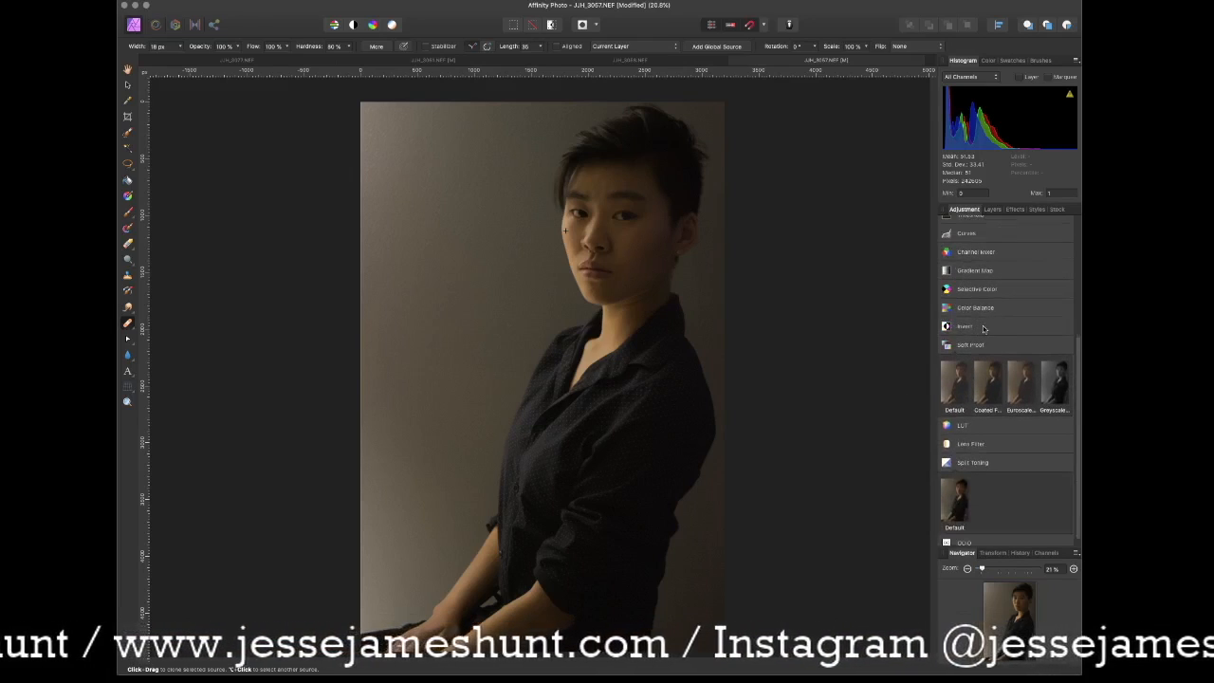
click(983, 457)
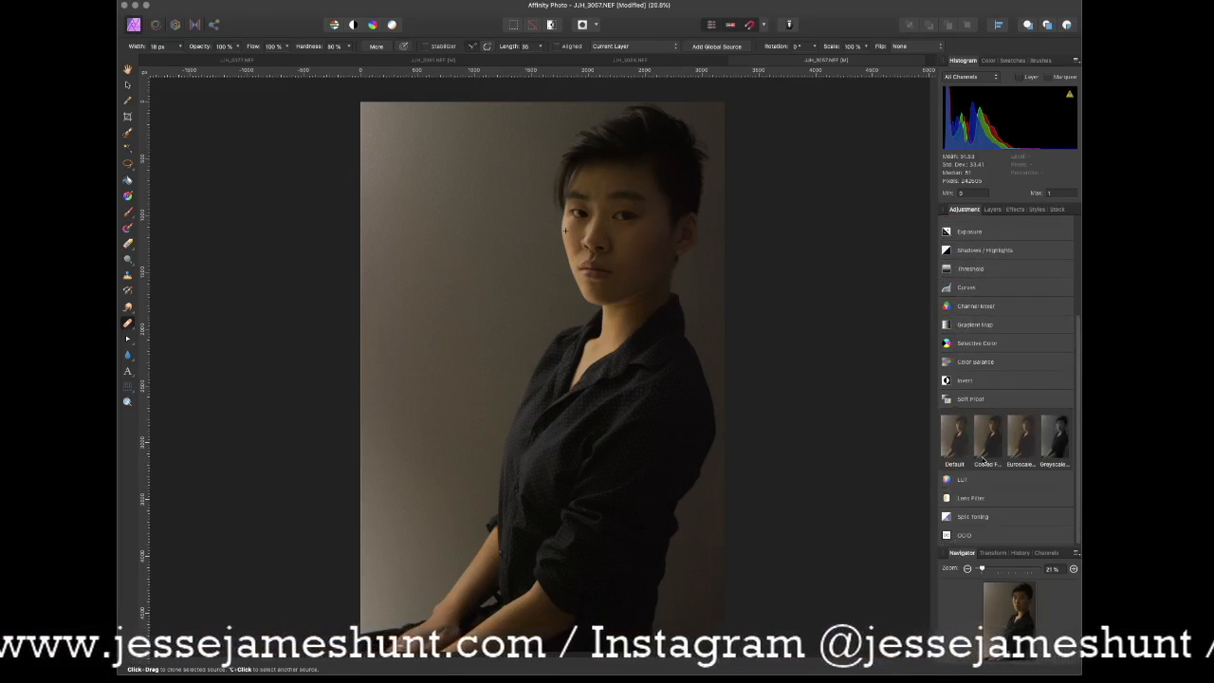
click(982, 518)
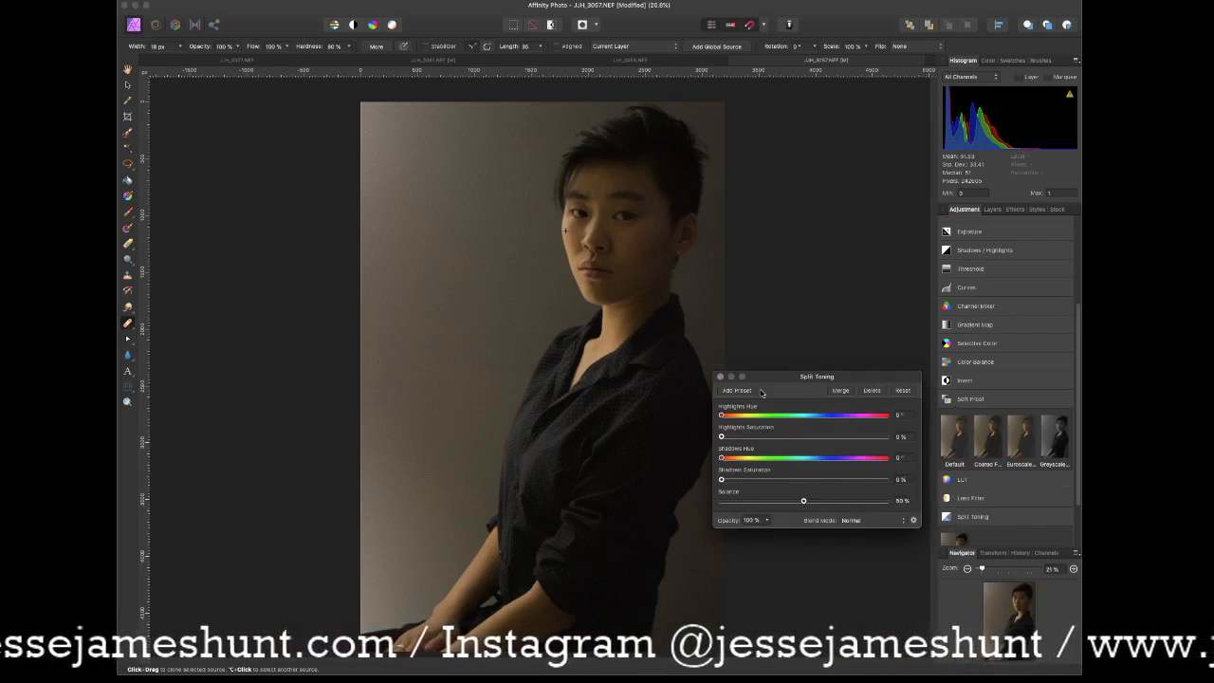
Step: Try toning the highlights with different hues, reaching a highlights hue of 244.8° and a highlights saturation of 76 %
mouse_move(724, 438)
mouse_down()
mouse_move(837, 443)
mouse_move(824, 456)
mouse_move(733, 455)
mouse_move(793, 457)
mouse_move(749, 449)
mouse_move(791, 421)
mouse_move(732, 420)
mouse_move(890, 420)
mouse_move(822, 420)
mouse_move(809, 437)
mouse_move(898, 437)
mouse_move(776, 439)
mouse_move(914, 439)
mouse_move(722, 439)
mouse_move(852, 450)
mouse_move(739, 448)
mouse_move(822, 451)
mouse_move(710, 442)
mouse_up()
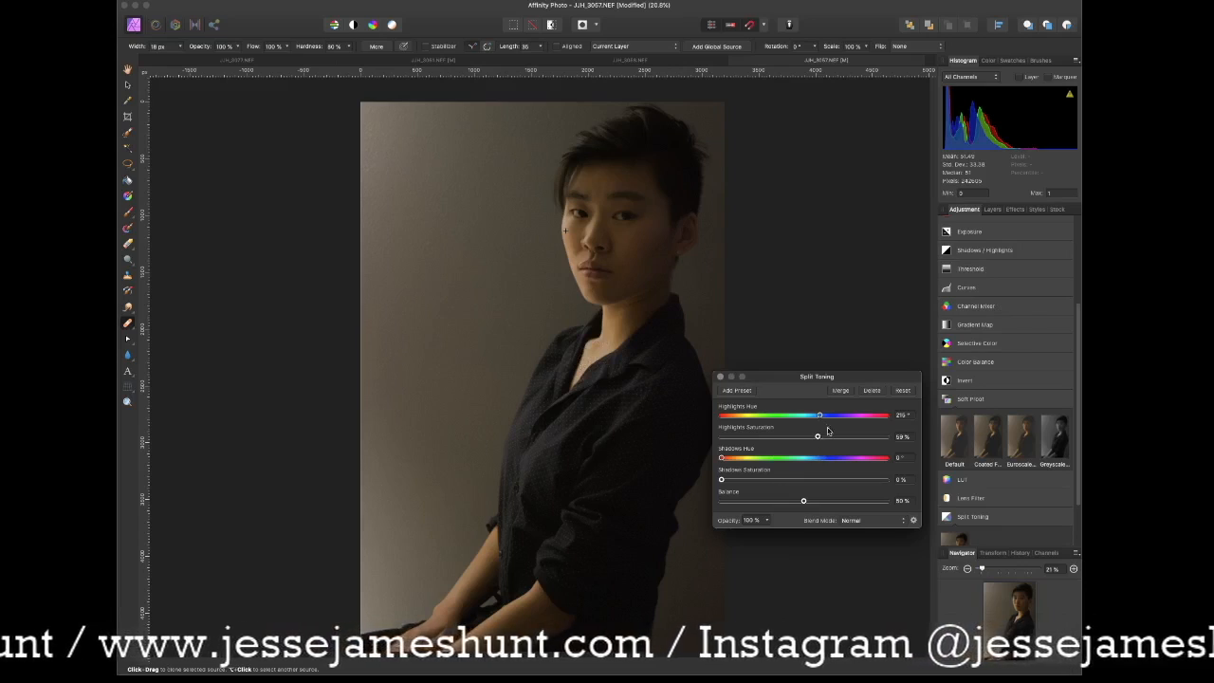
drag(821, 417, 864, 442)
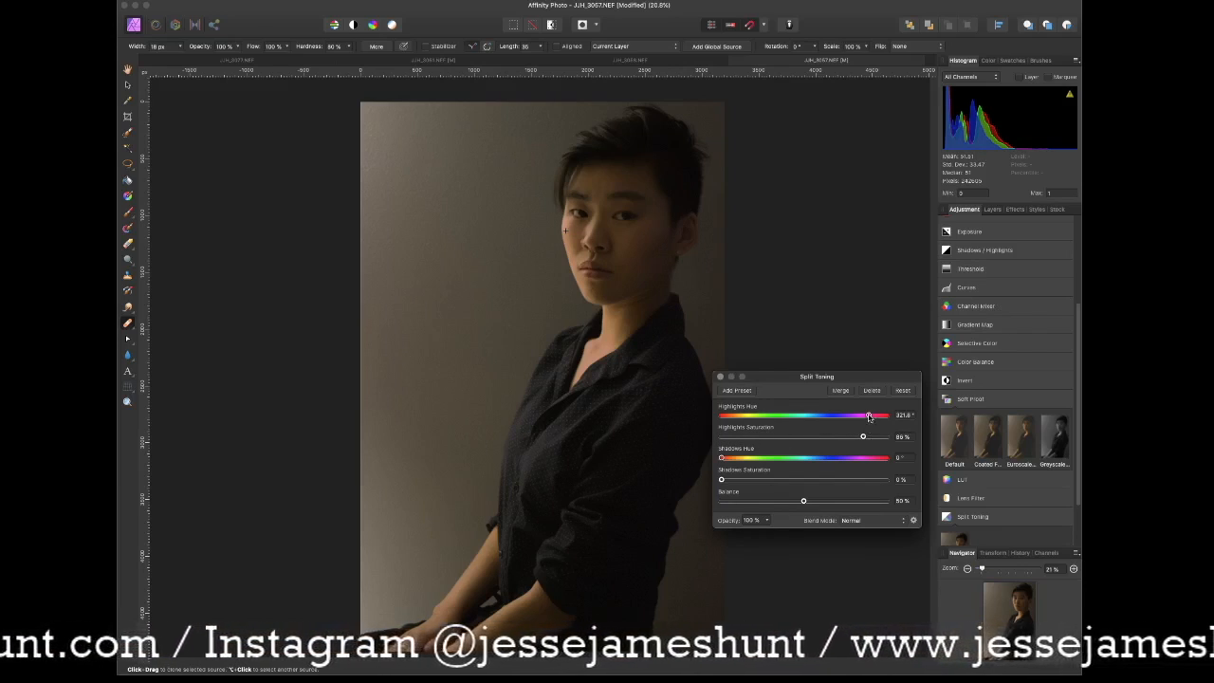
drag(868, 418, 845, 438)
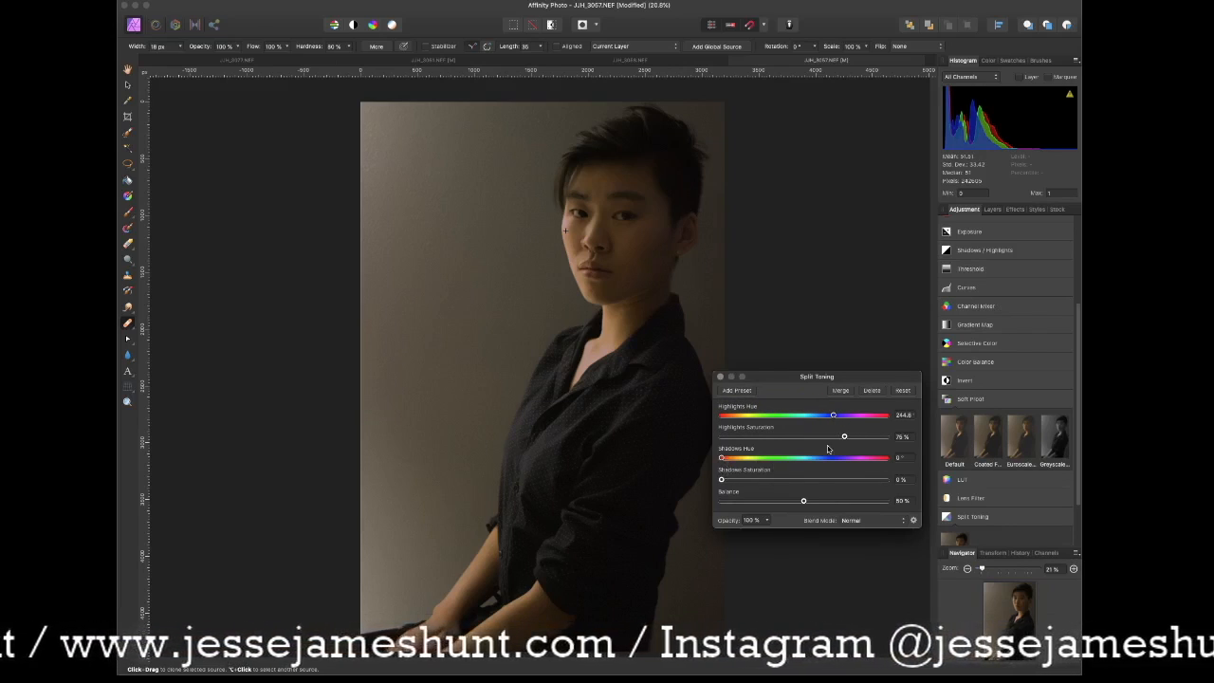
Step: Set shadows hue to 290.7°, shadows saturation to 22 %, highlights hue and saturation to 0 and balance to 37 %, and merge the Split Toning
drag(723, 481, 755, 438)
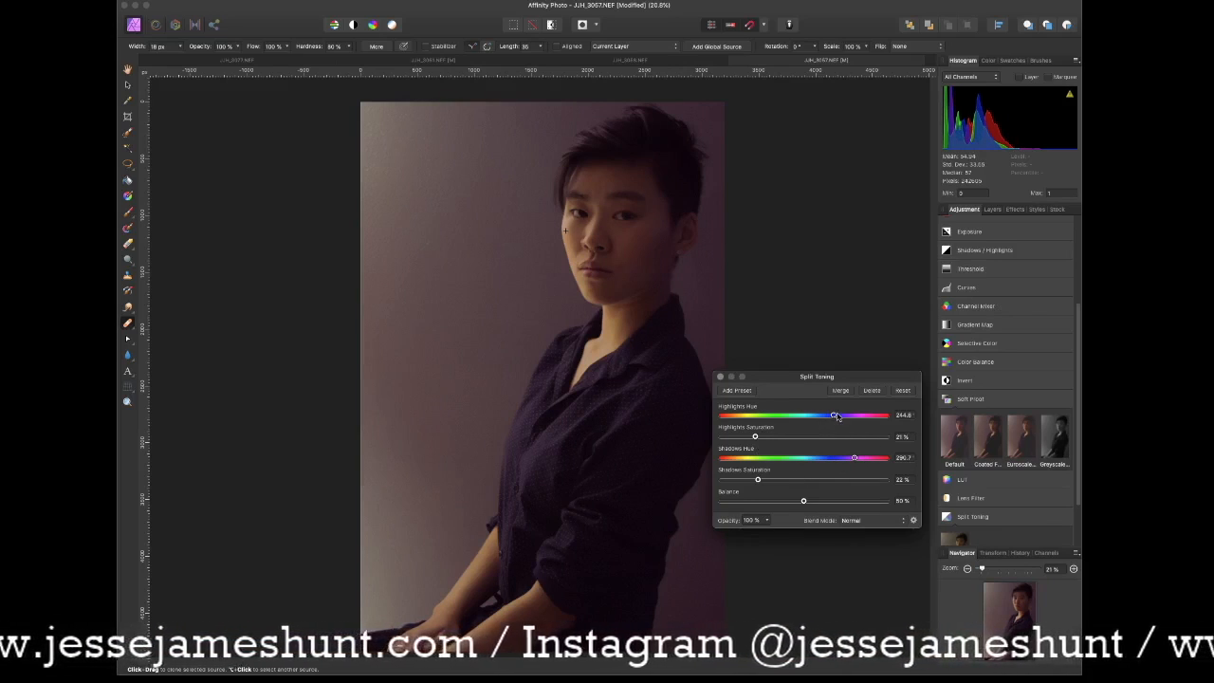
drag(835, 417, 685, 441)
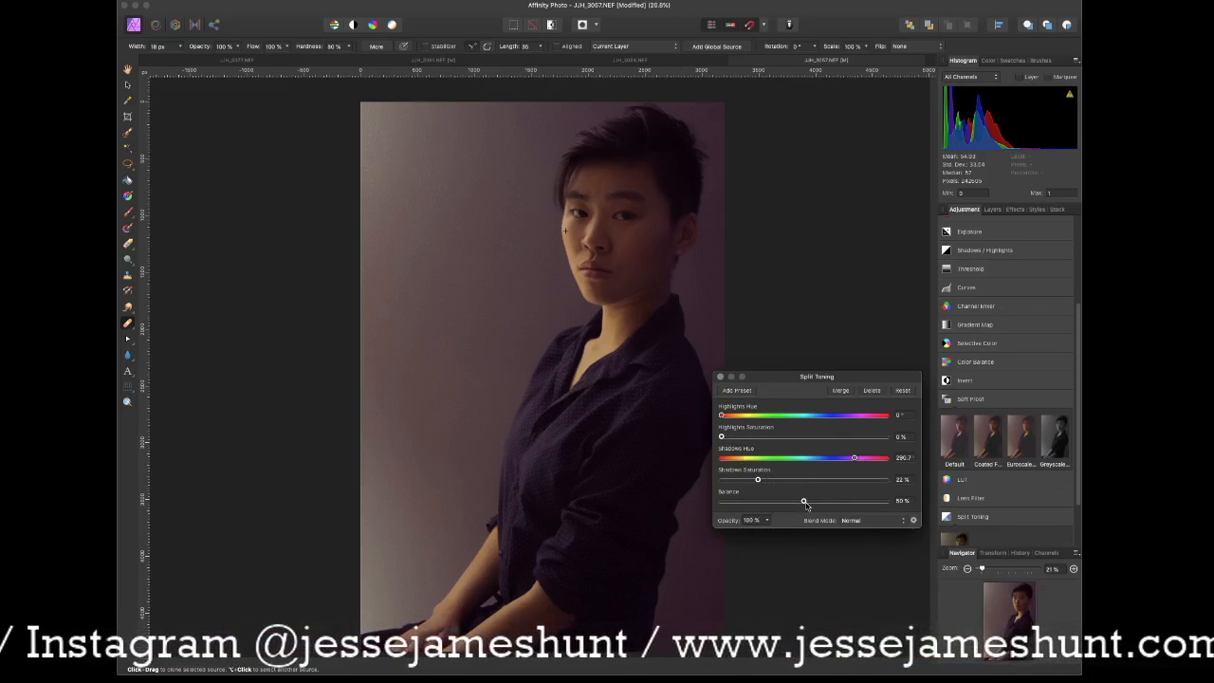
drag(803, 501, 784, 486)
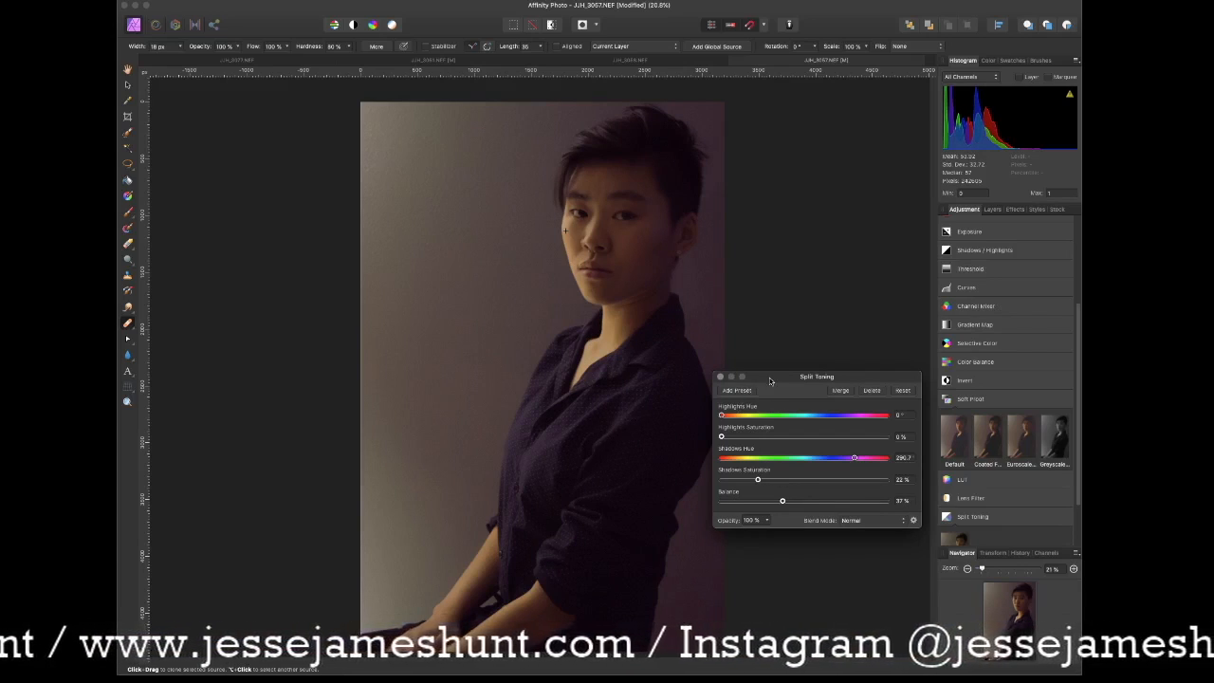
drag(773, 379, 859, 230)
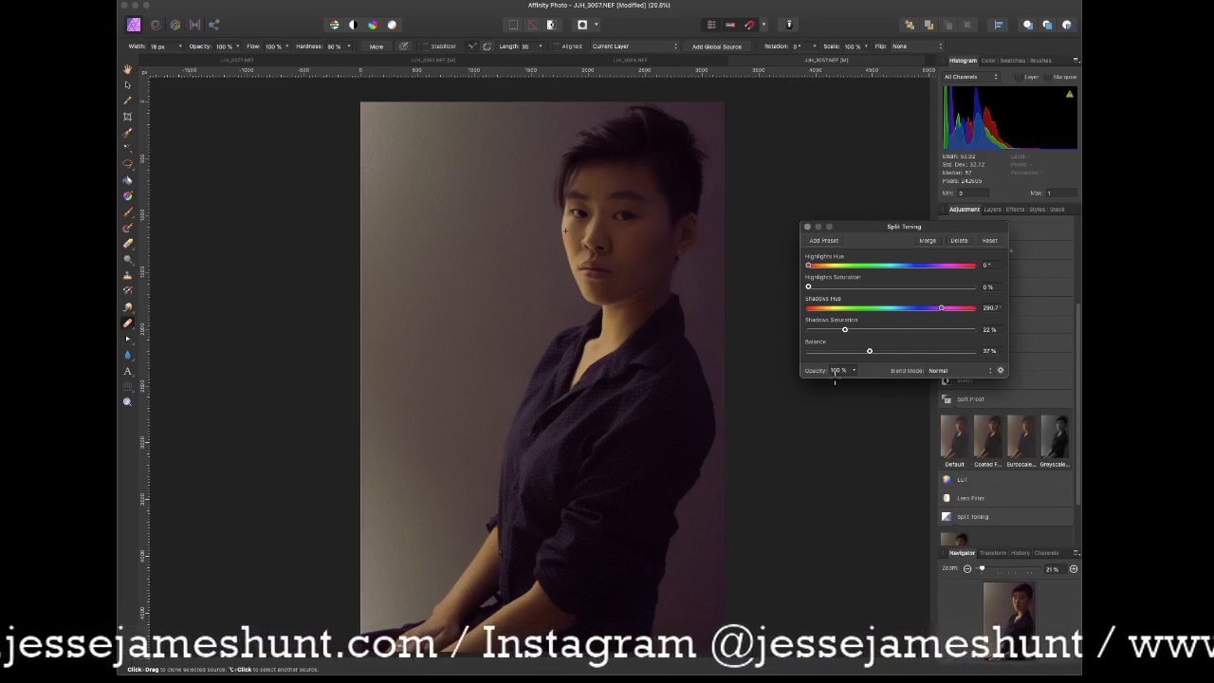
click(935, 242)
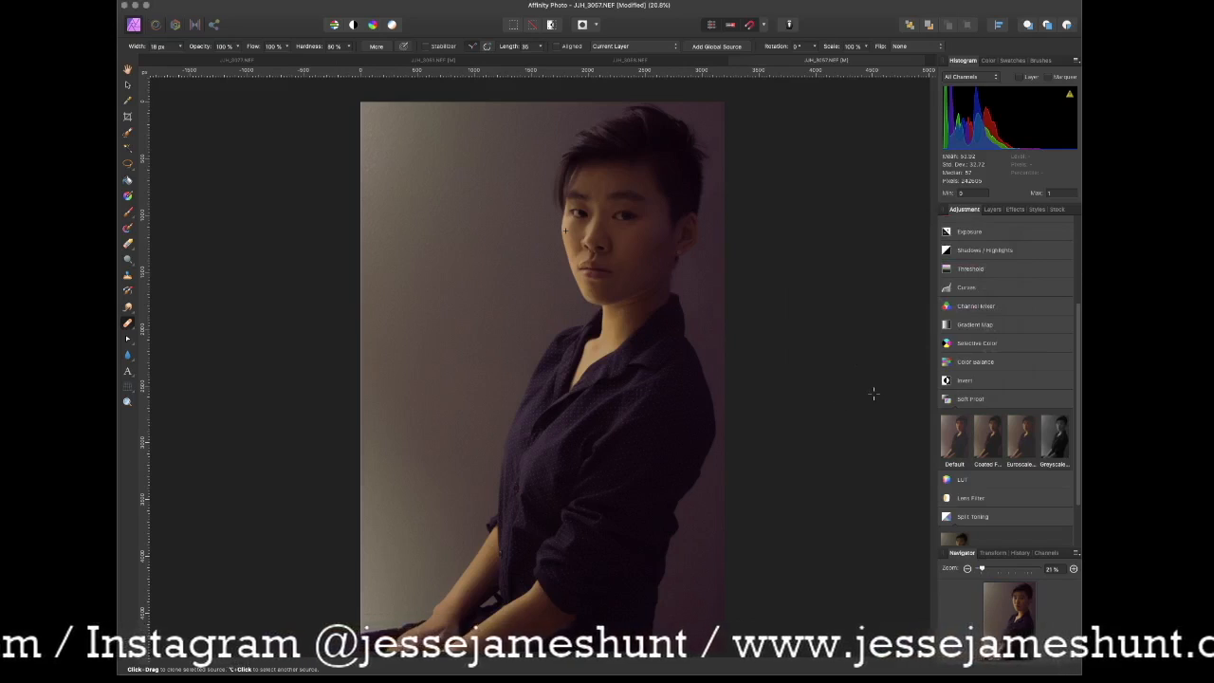
Step: Add a Soft Proof adjustment, compare the Euroscale and Japan Color proof profiles, and choose Japan Color 2001 Uncoated
scroll(873, 394, down, 4)
scroll(874, 398, up, 4)
scroll(873, 399, down, 1)
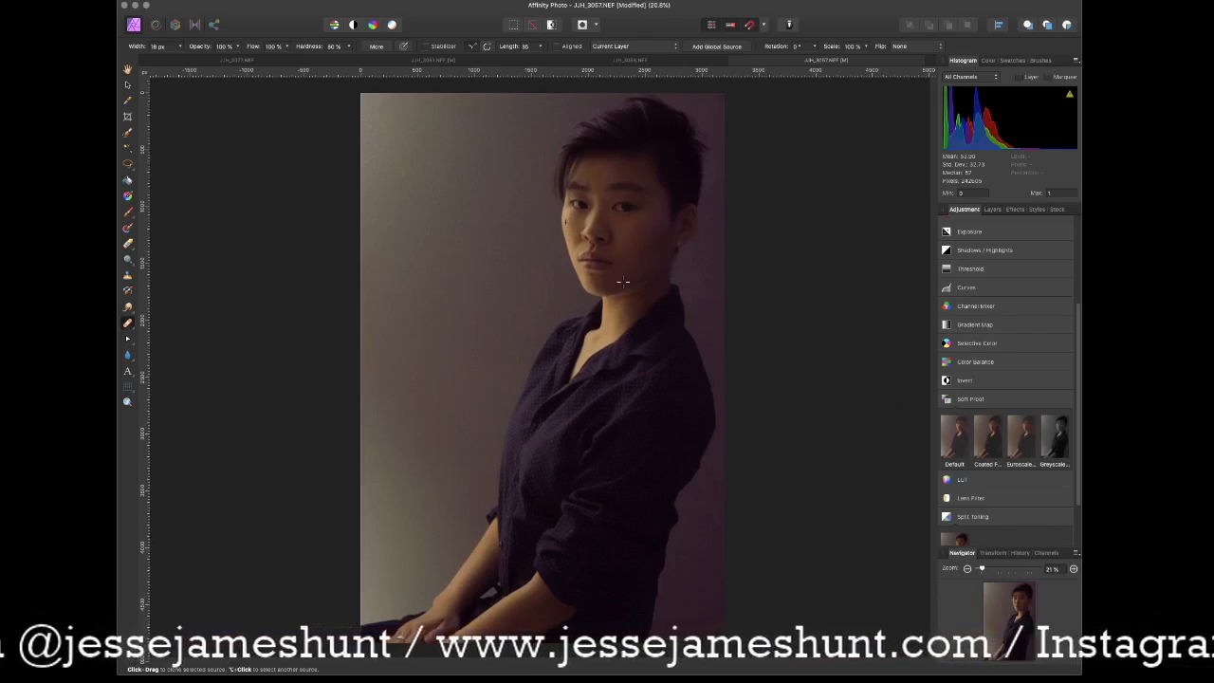
scroll(996, 408, down, 2)
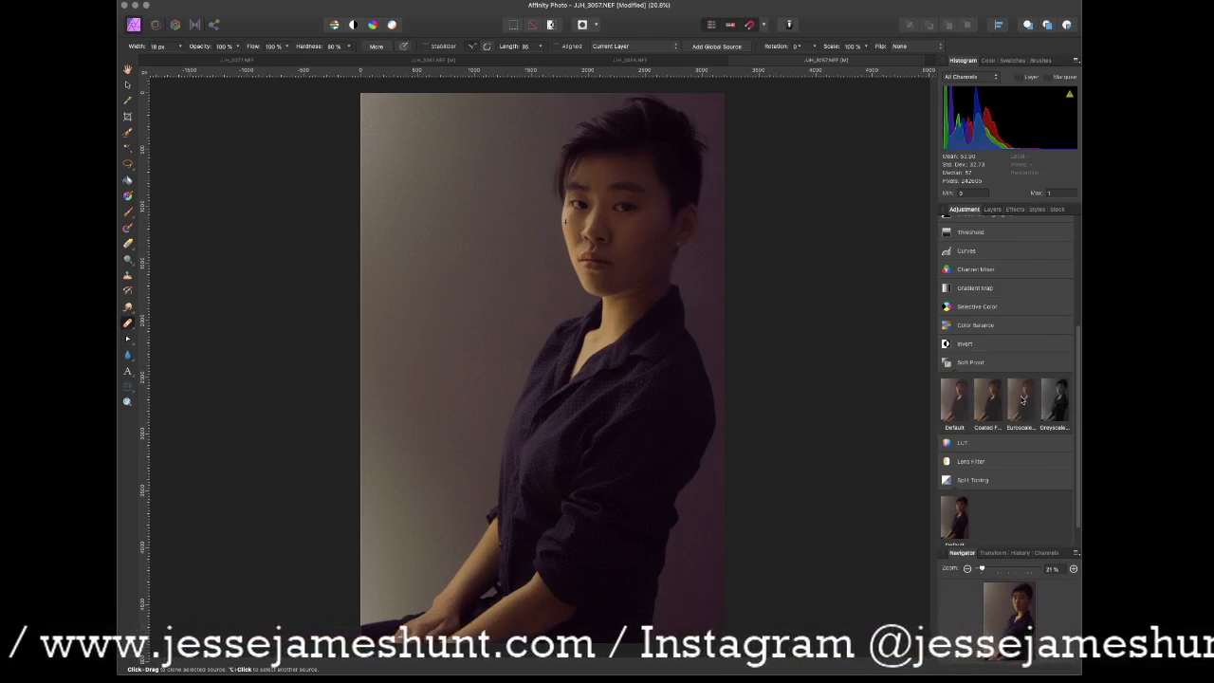
click(1021, 399)
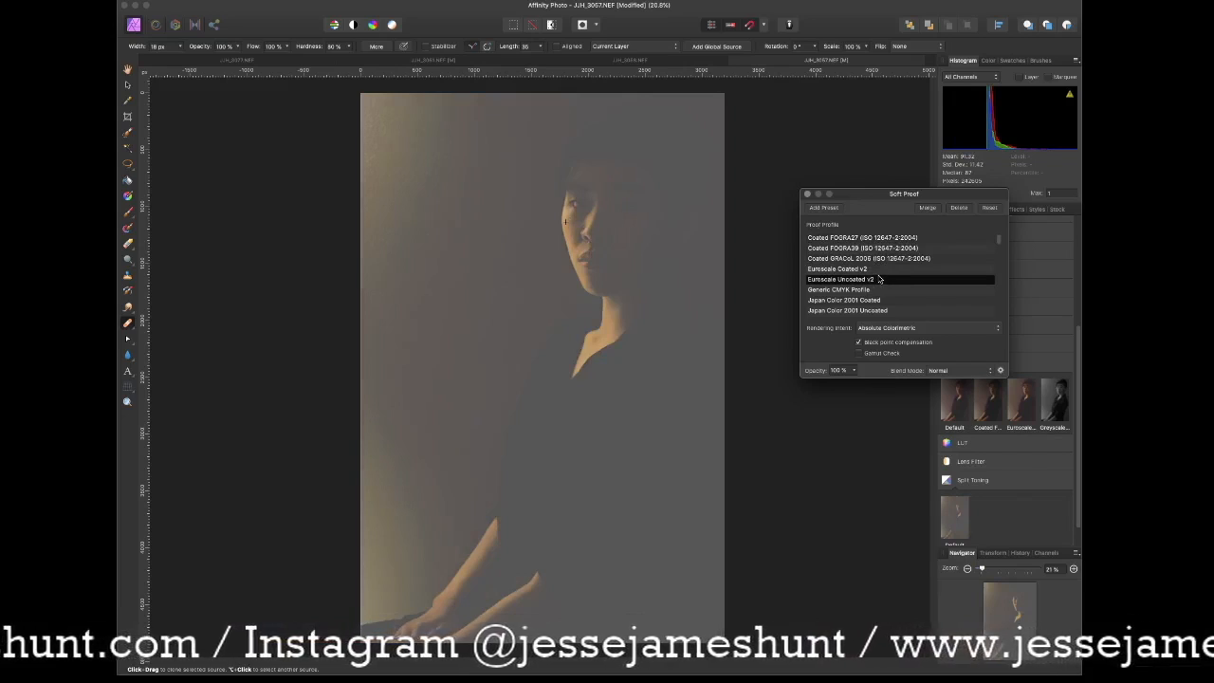
scroll(881, 276, down, 2)
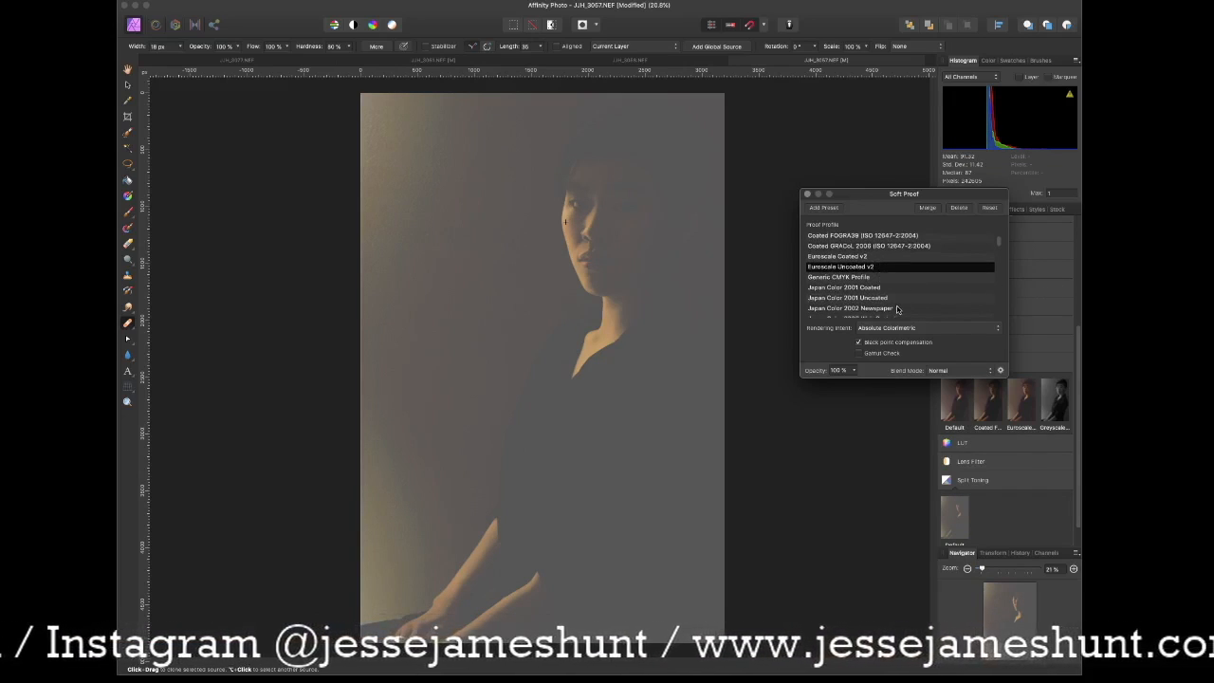
scroll(889, 306, down, 2)
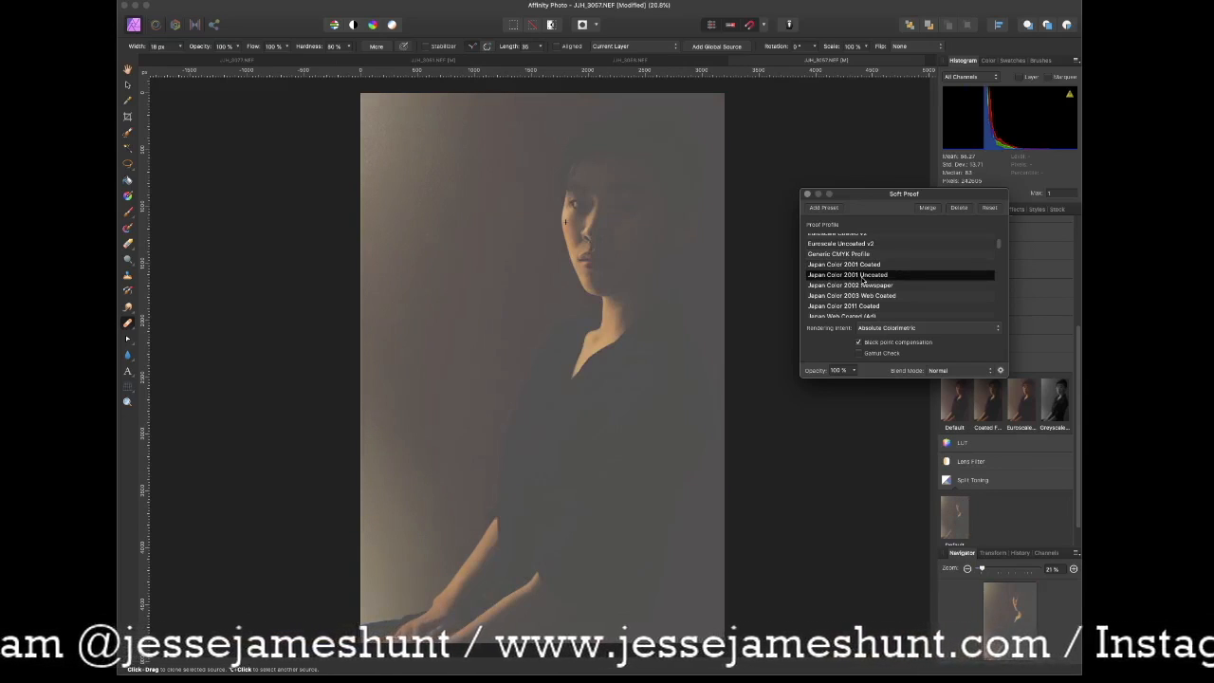
click(863, 266)
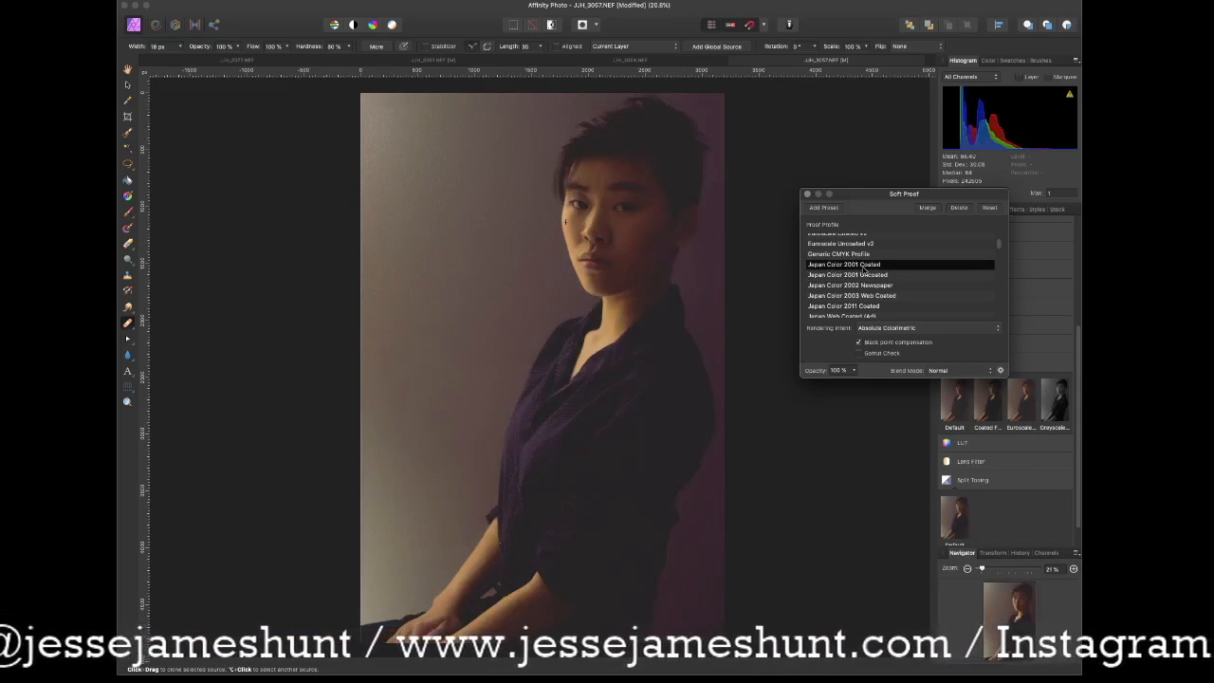
scroll(864, 271, up, 1)
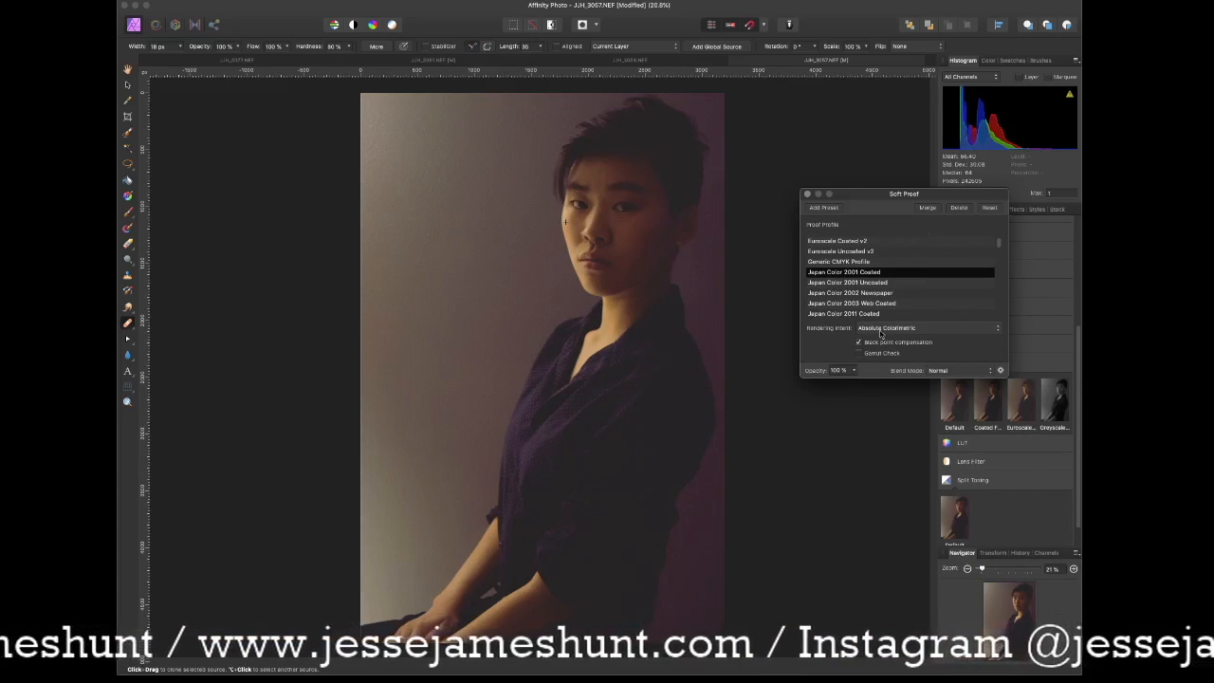
click(889, 282)
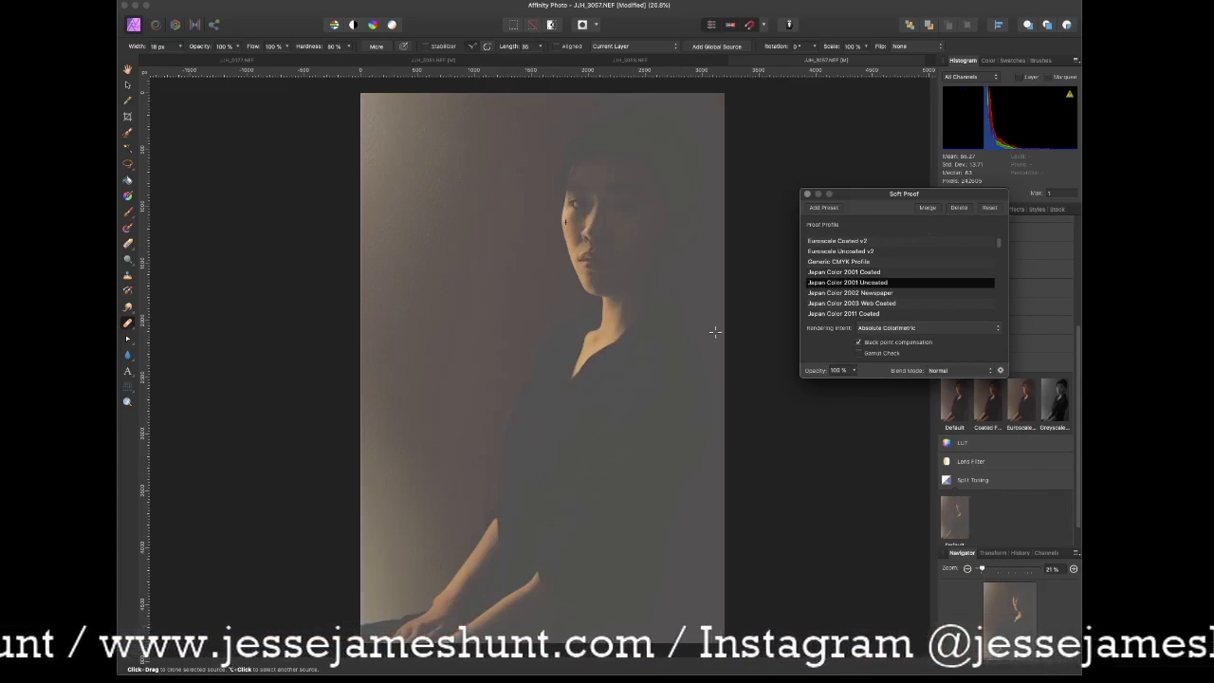
Step: Lower the Soft Proof adjustment's opacity to 50 % and merge it into the portrait
click(854, 372)
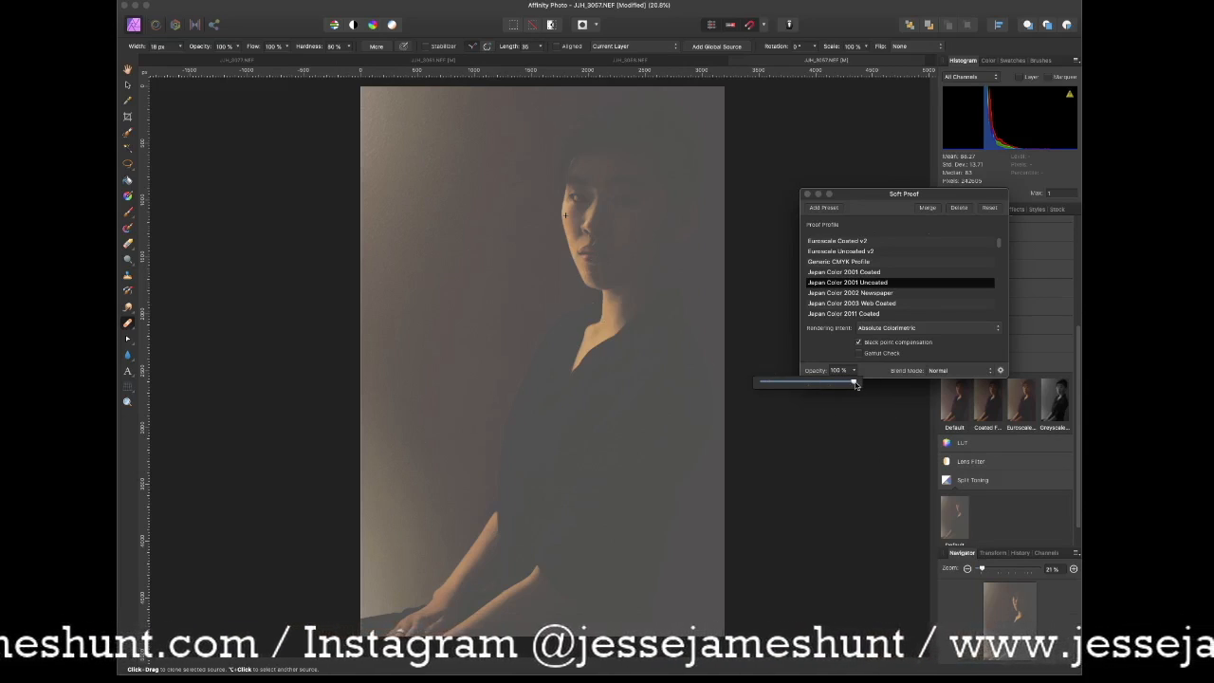
drag(856, 384, 808, 385)
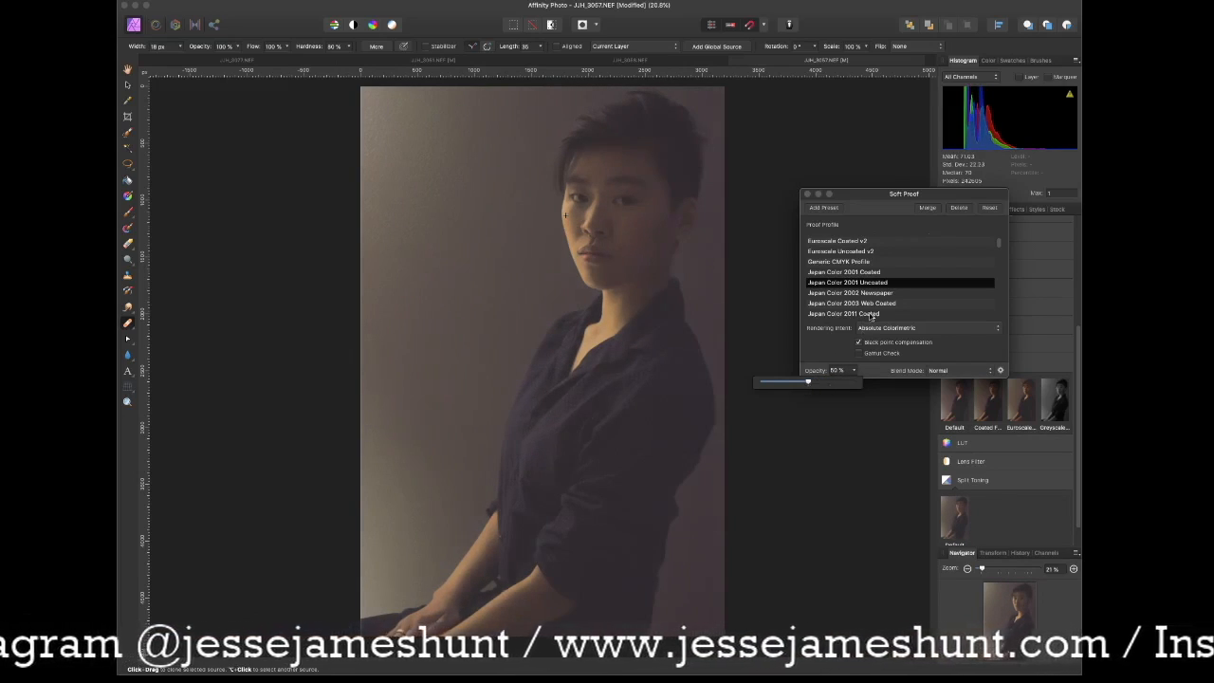
scroll(586, 382, up, 1)
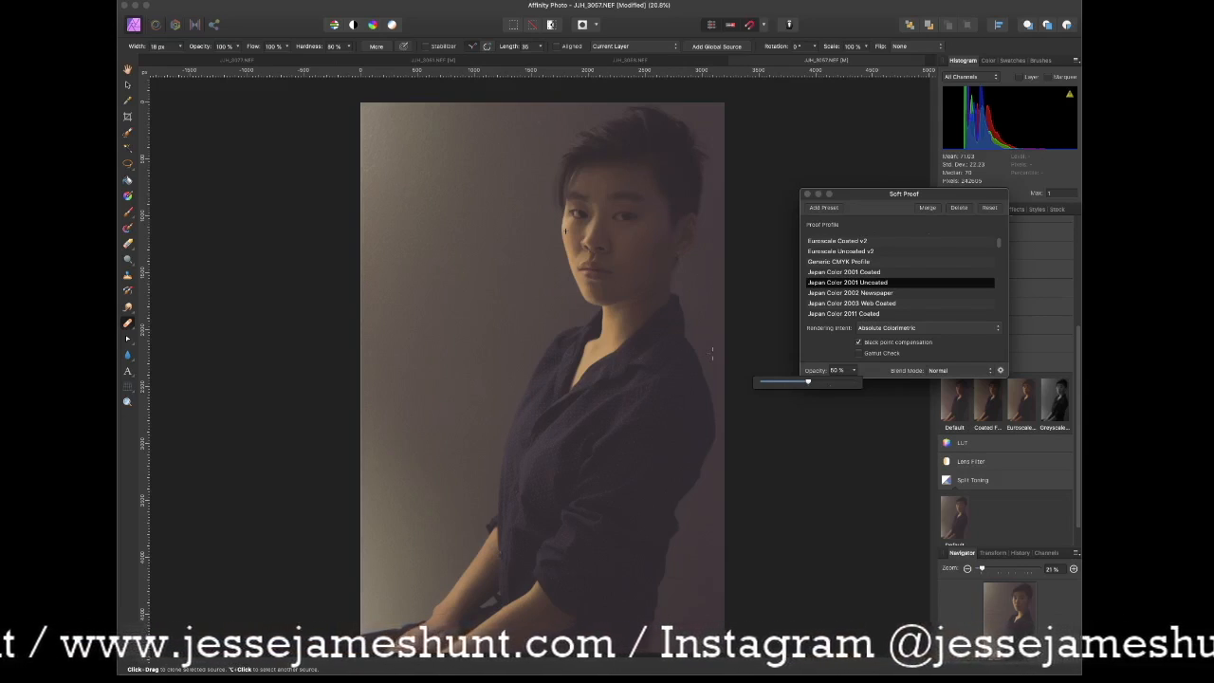
click(927, 208)
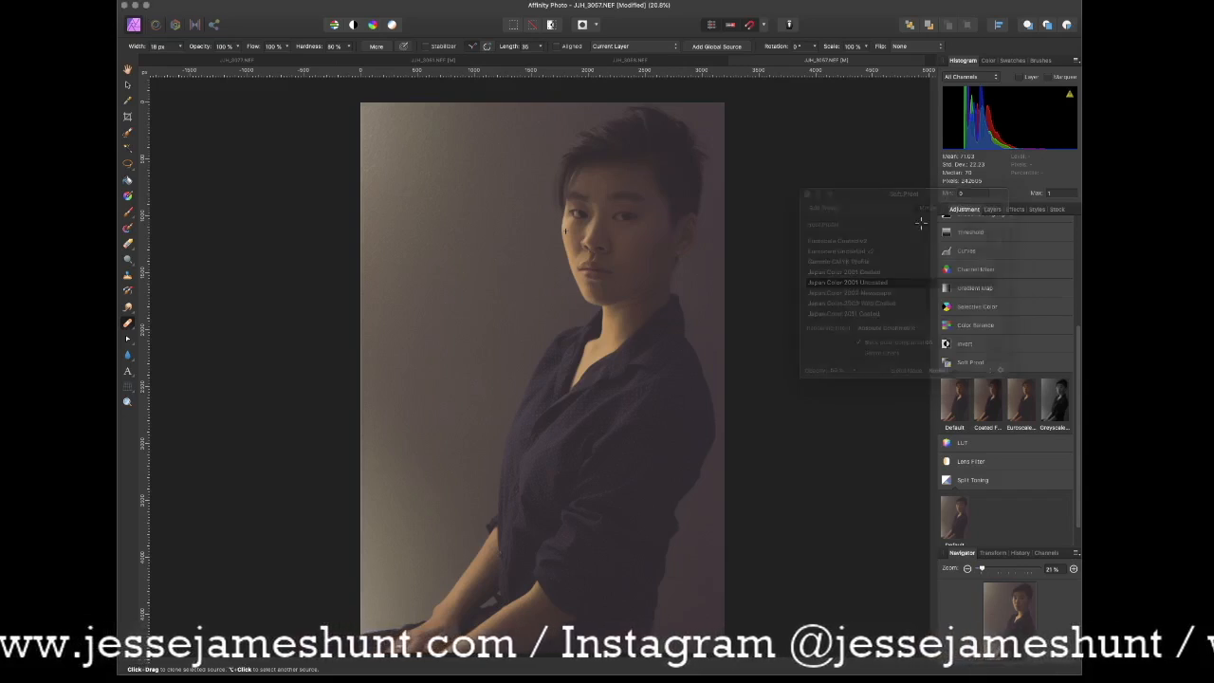
scroll(814, 345, down, 2)
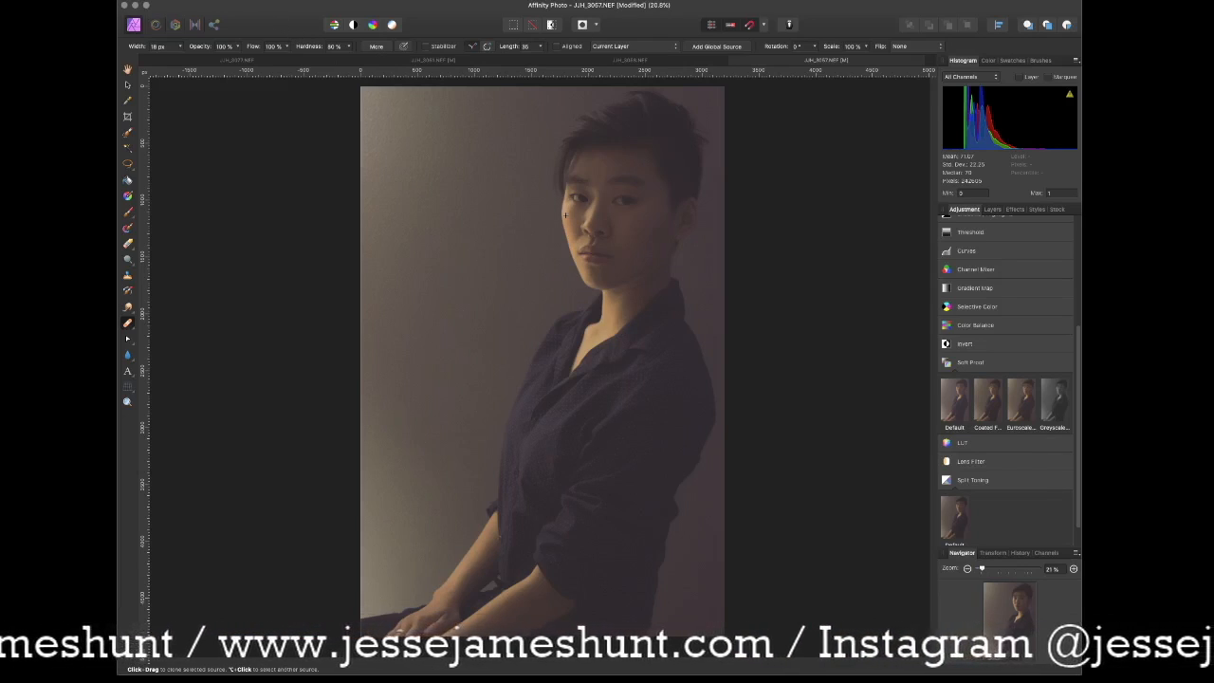
Step: Open the export settings for the portrait, compare the PNG, GIF and TIFF formats, and choose JPEG
click(202, 0)
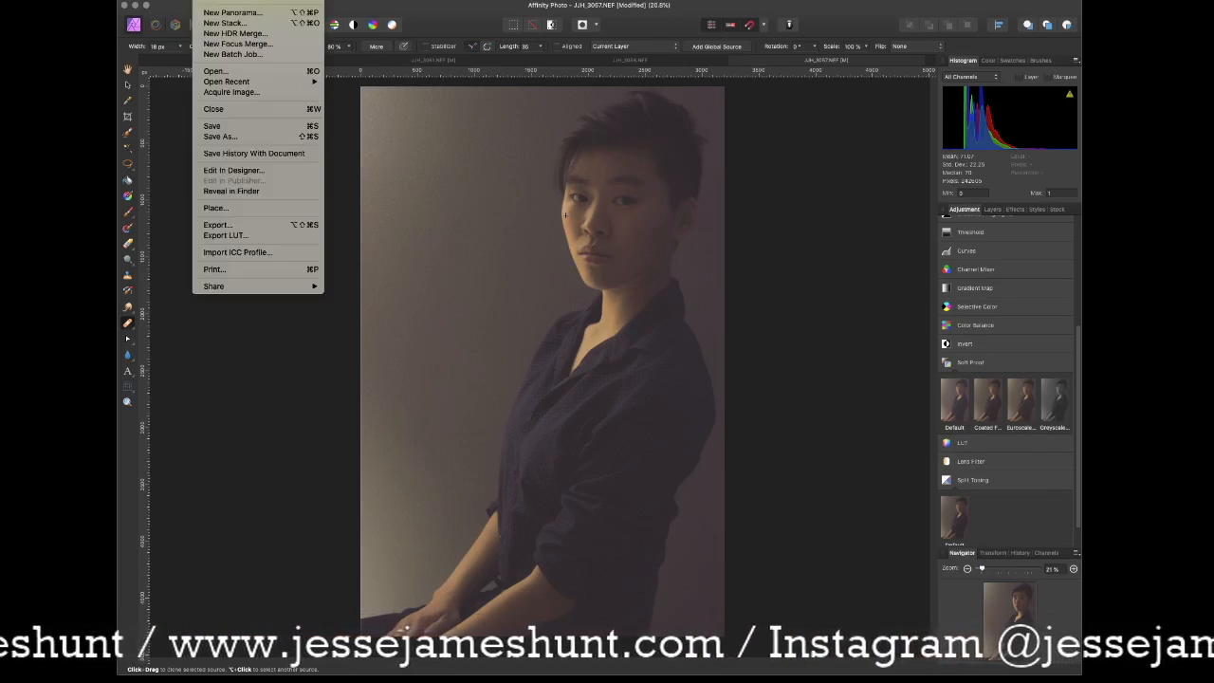
click(227, 224)
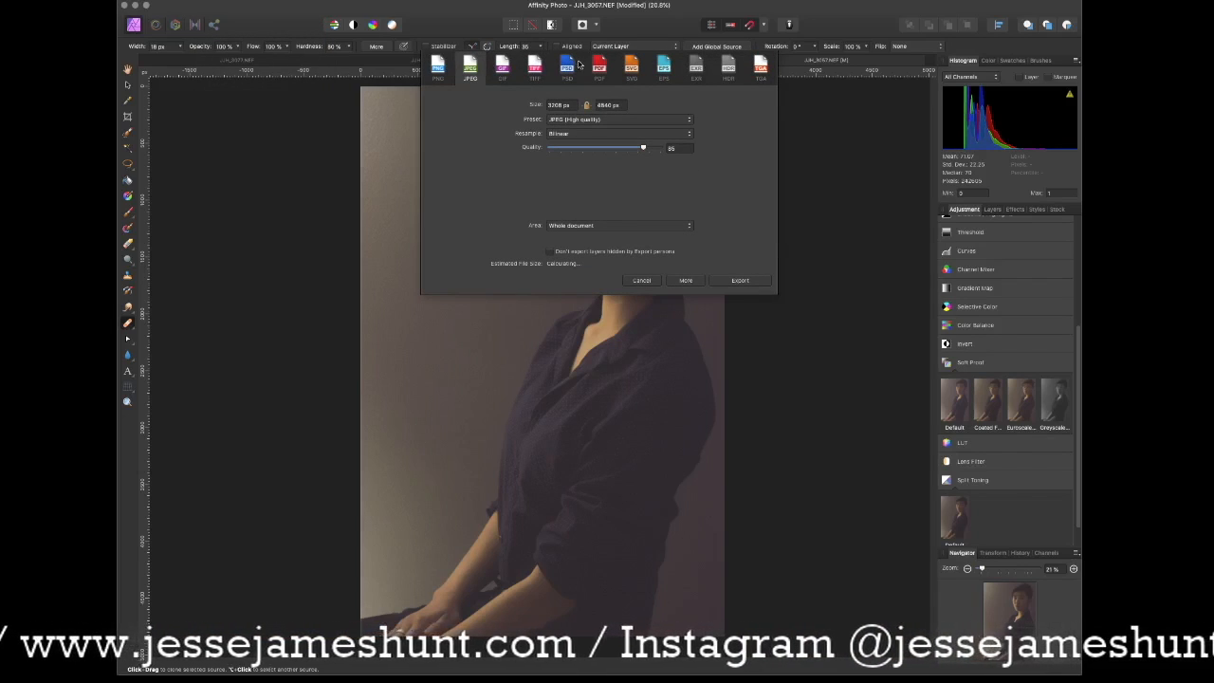
click(437, 70)
click(469, 70)
click(502, 71)
click(530, 72)
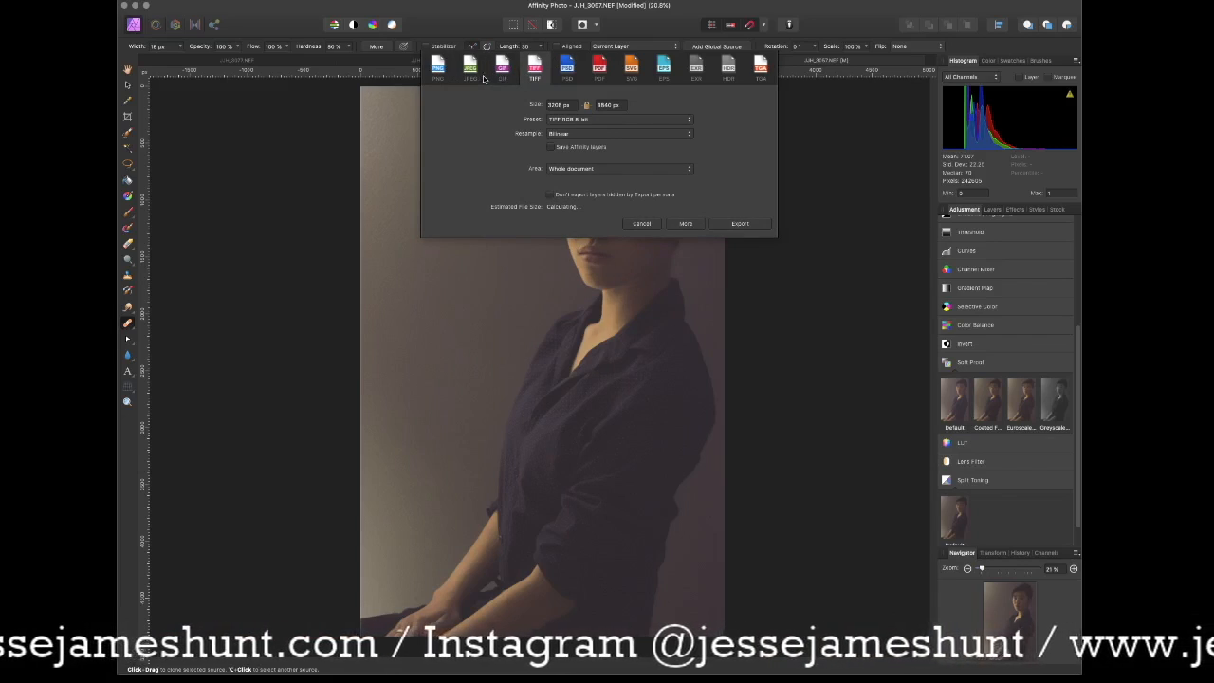
click(479, 76)
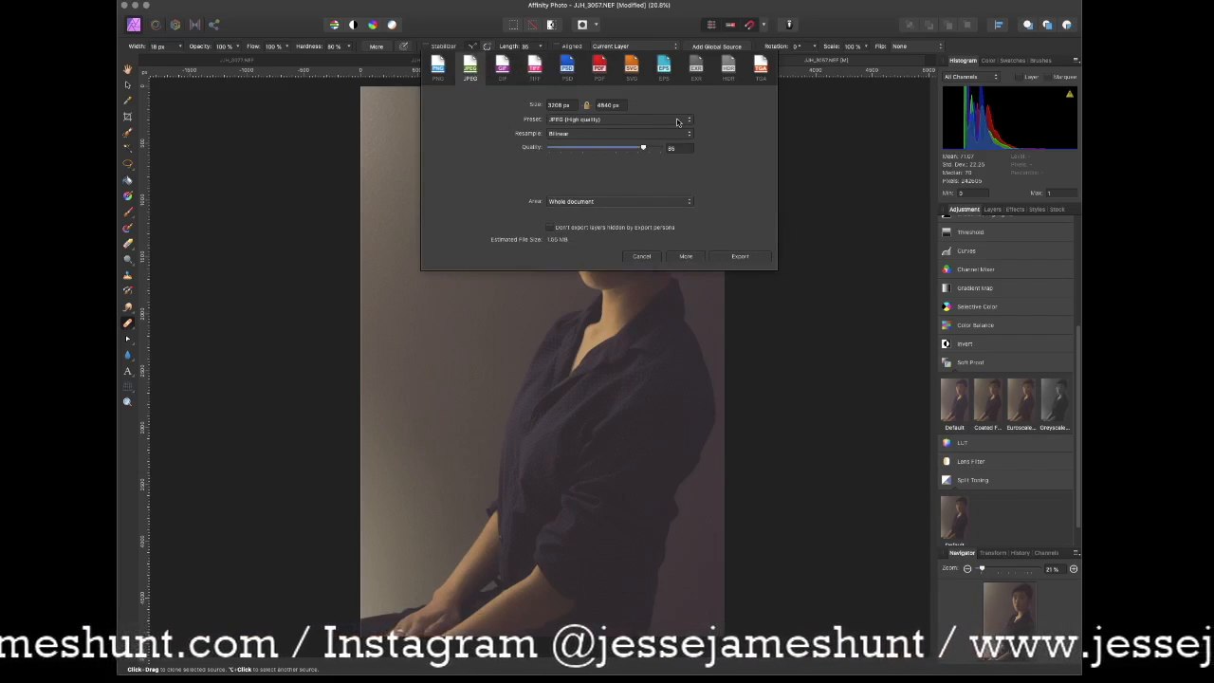
Step: Try the JPEG (Best quality) export preset and settle on JPEG (High quality)
click(617, 120)
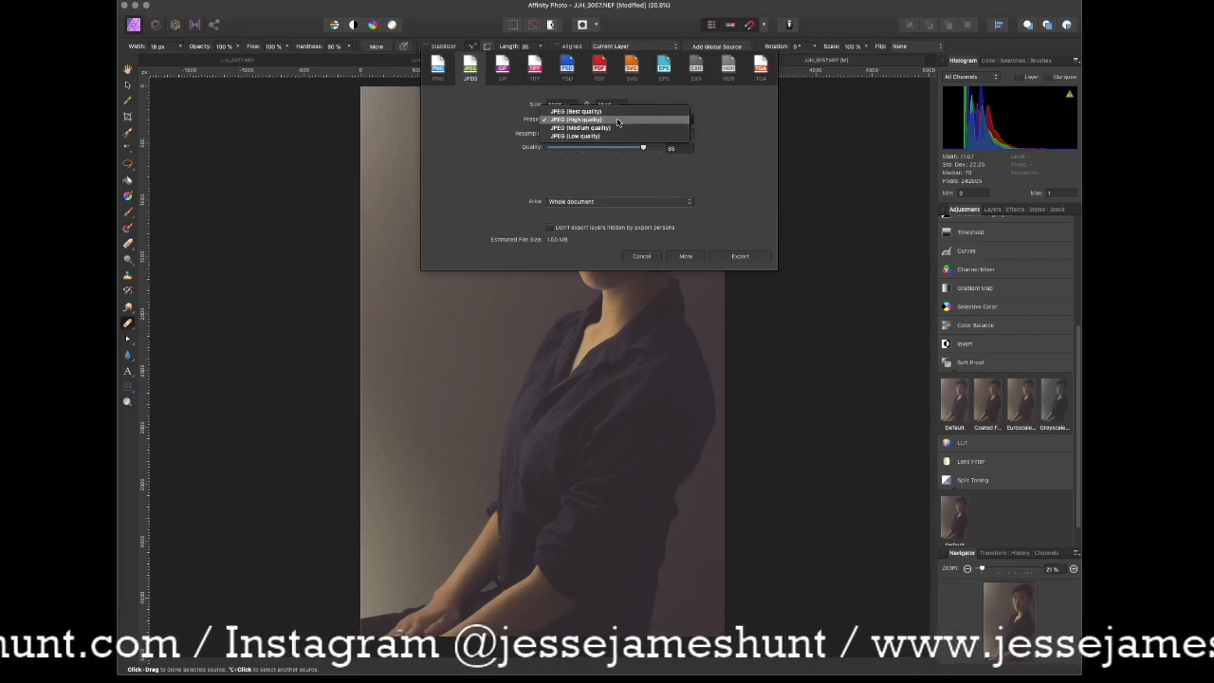
click(618, 121)
click(617, 120)
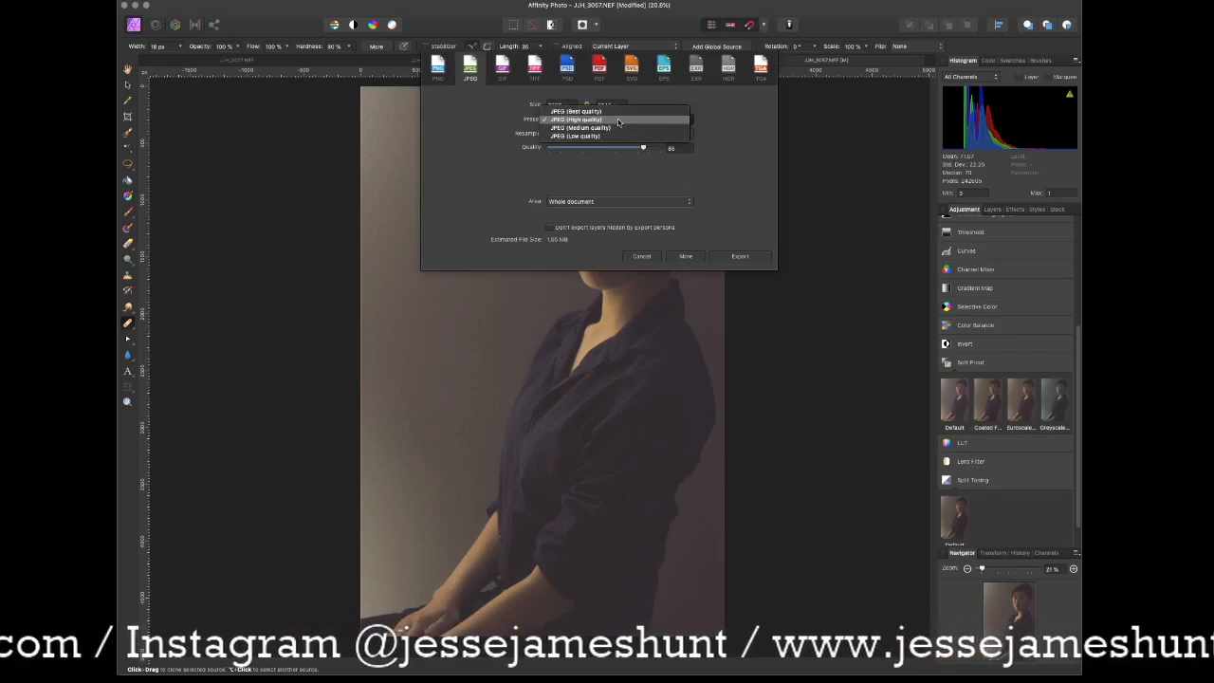
click(584, 111)
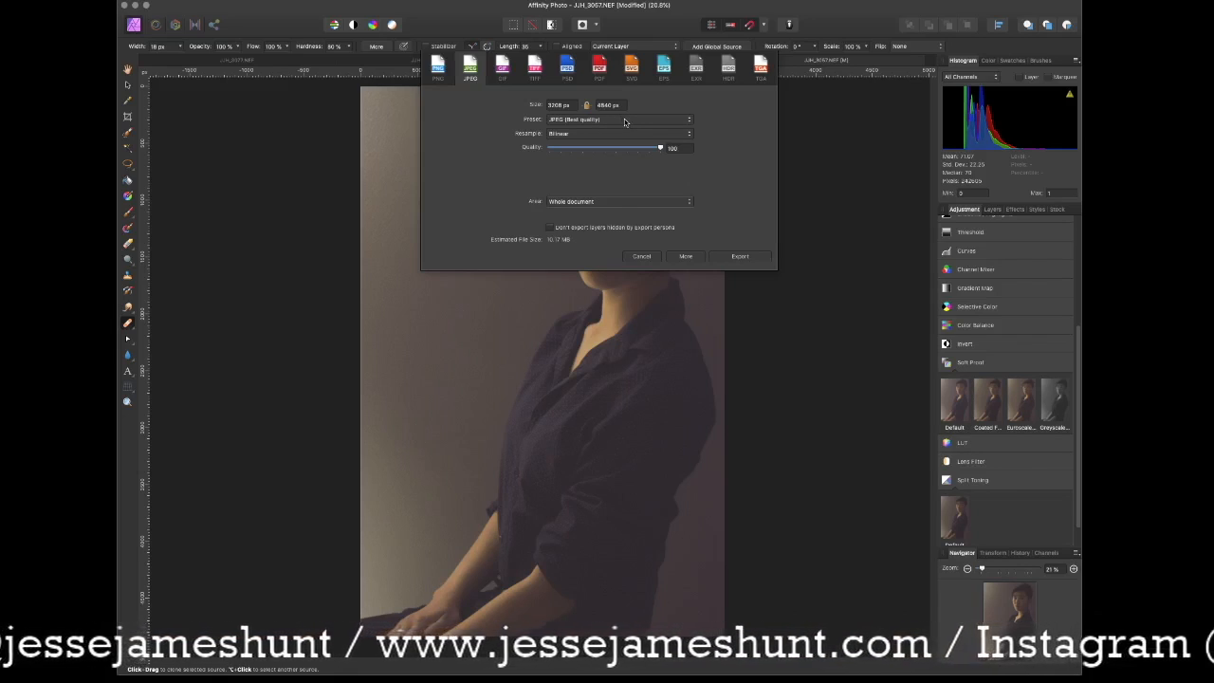
click(619, 122)
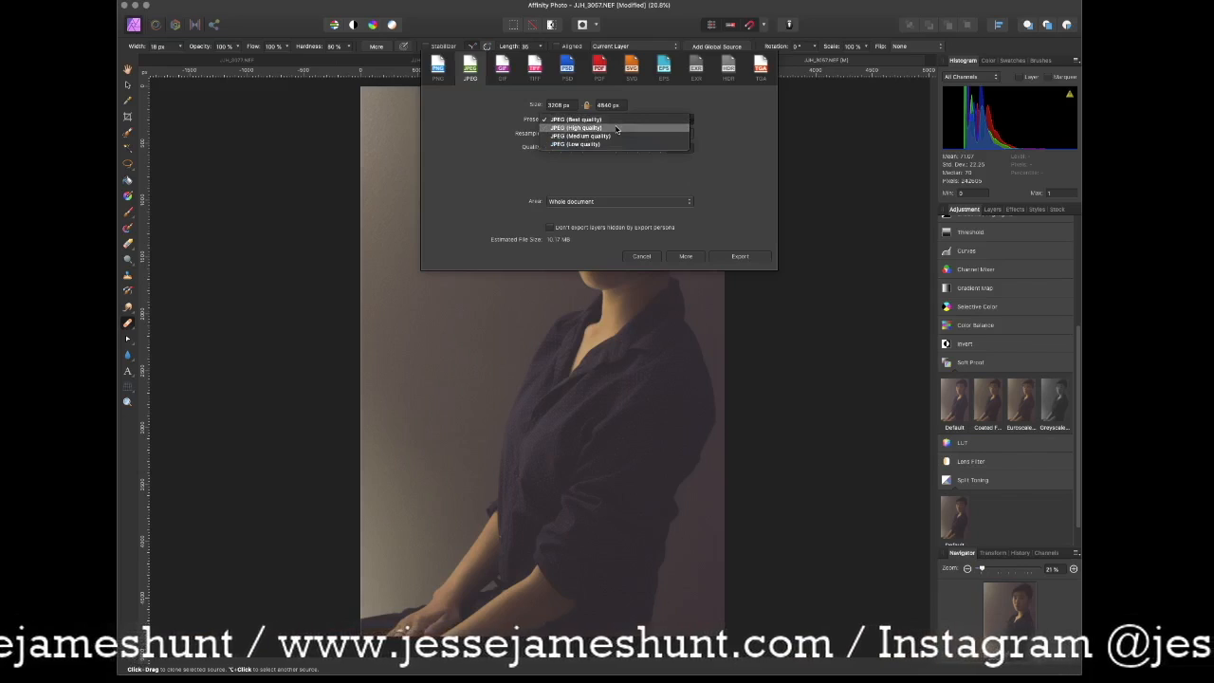
click(617, 129)
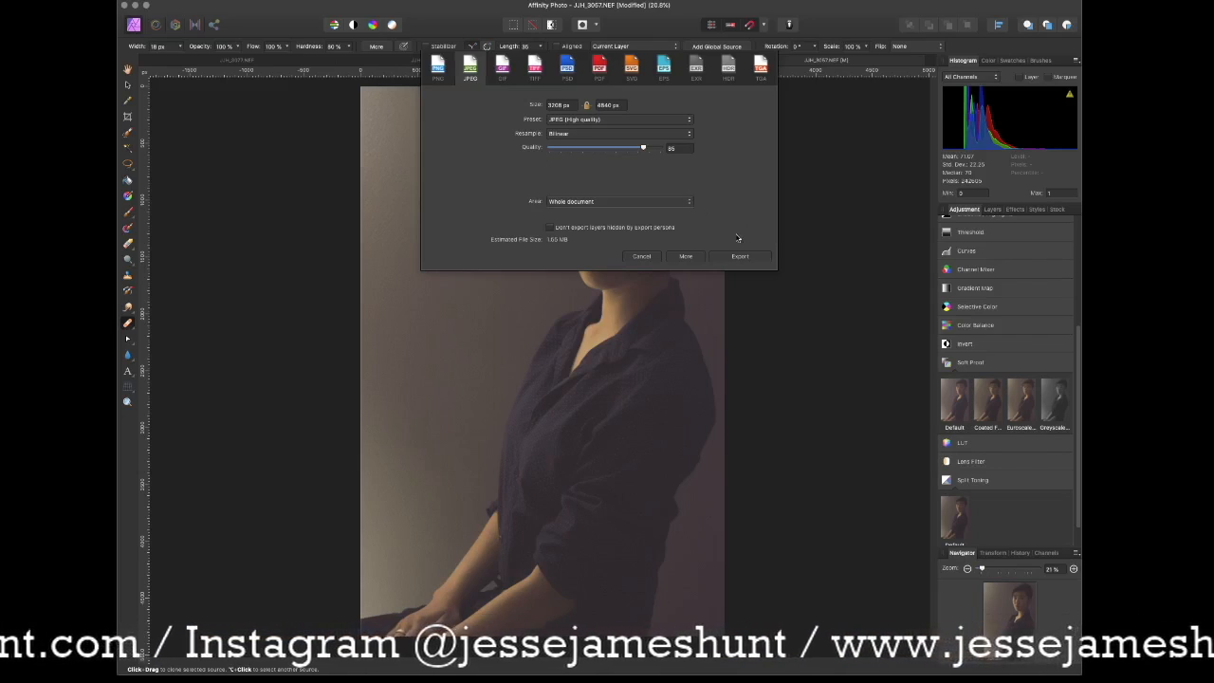
Step: Export the portrait as JJH_3057-ff to the My Passport for Mac drive
click(739, 256)
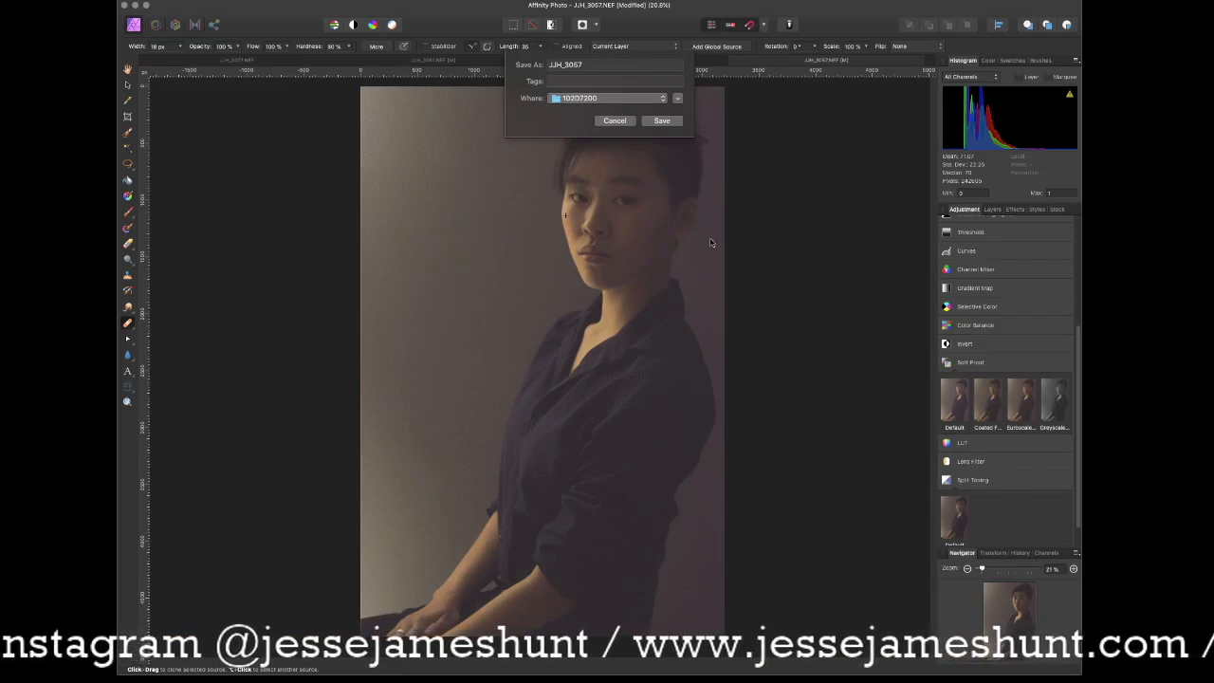
text(-f)
text(fi)
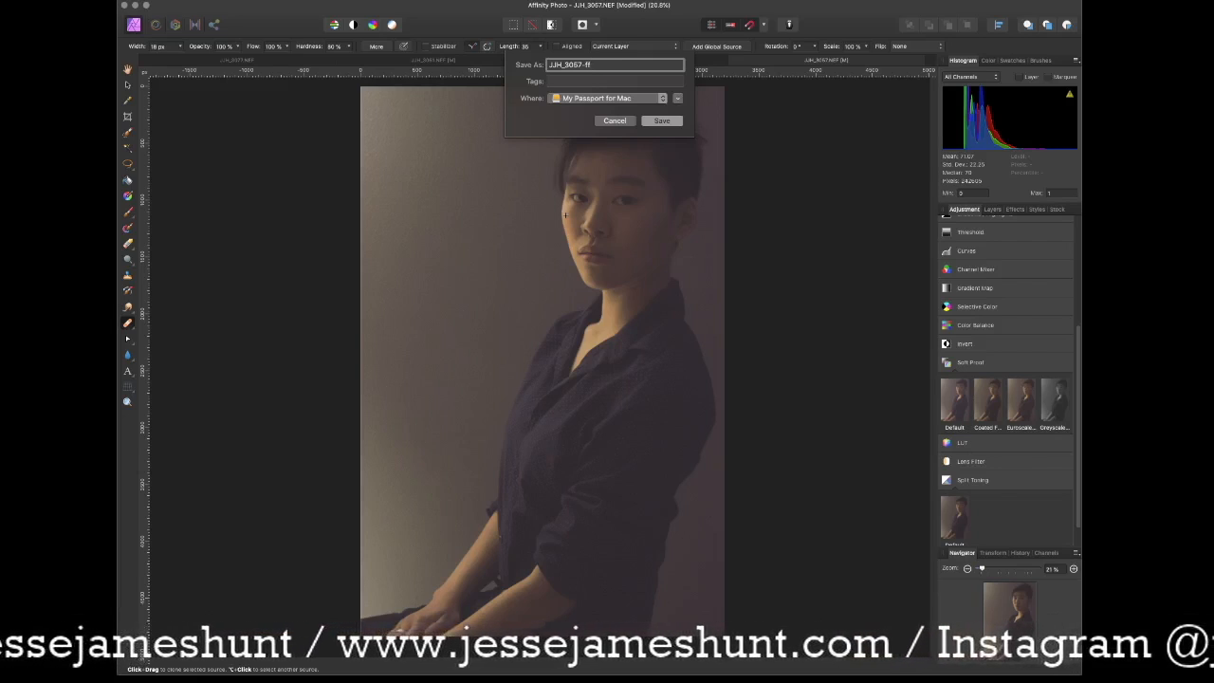
key(Return)
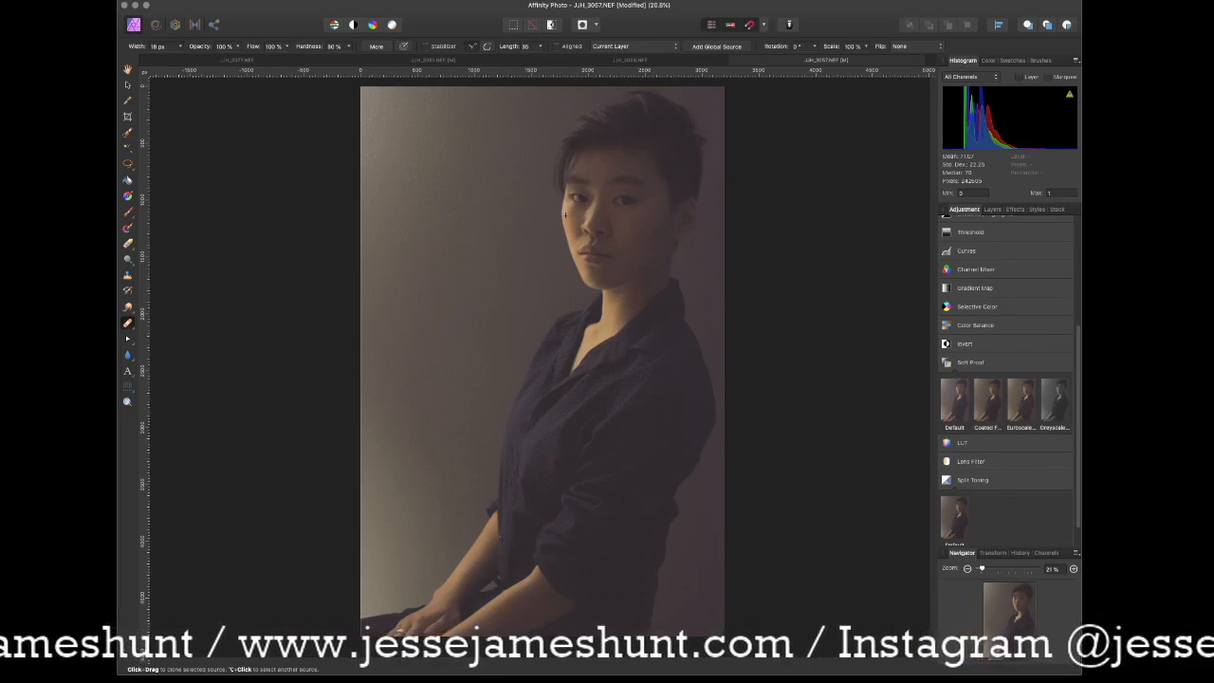